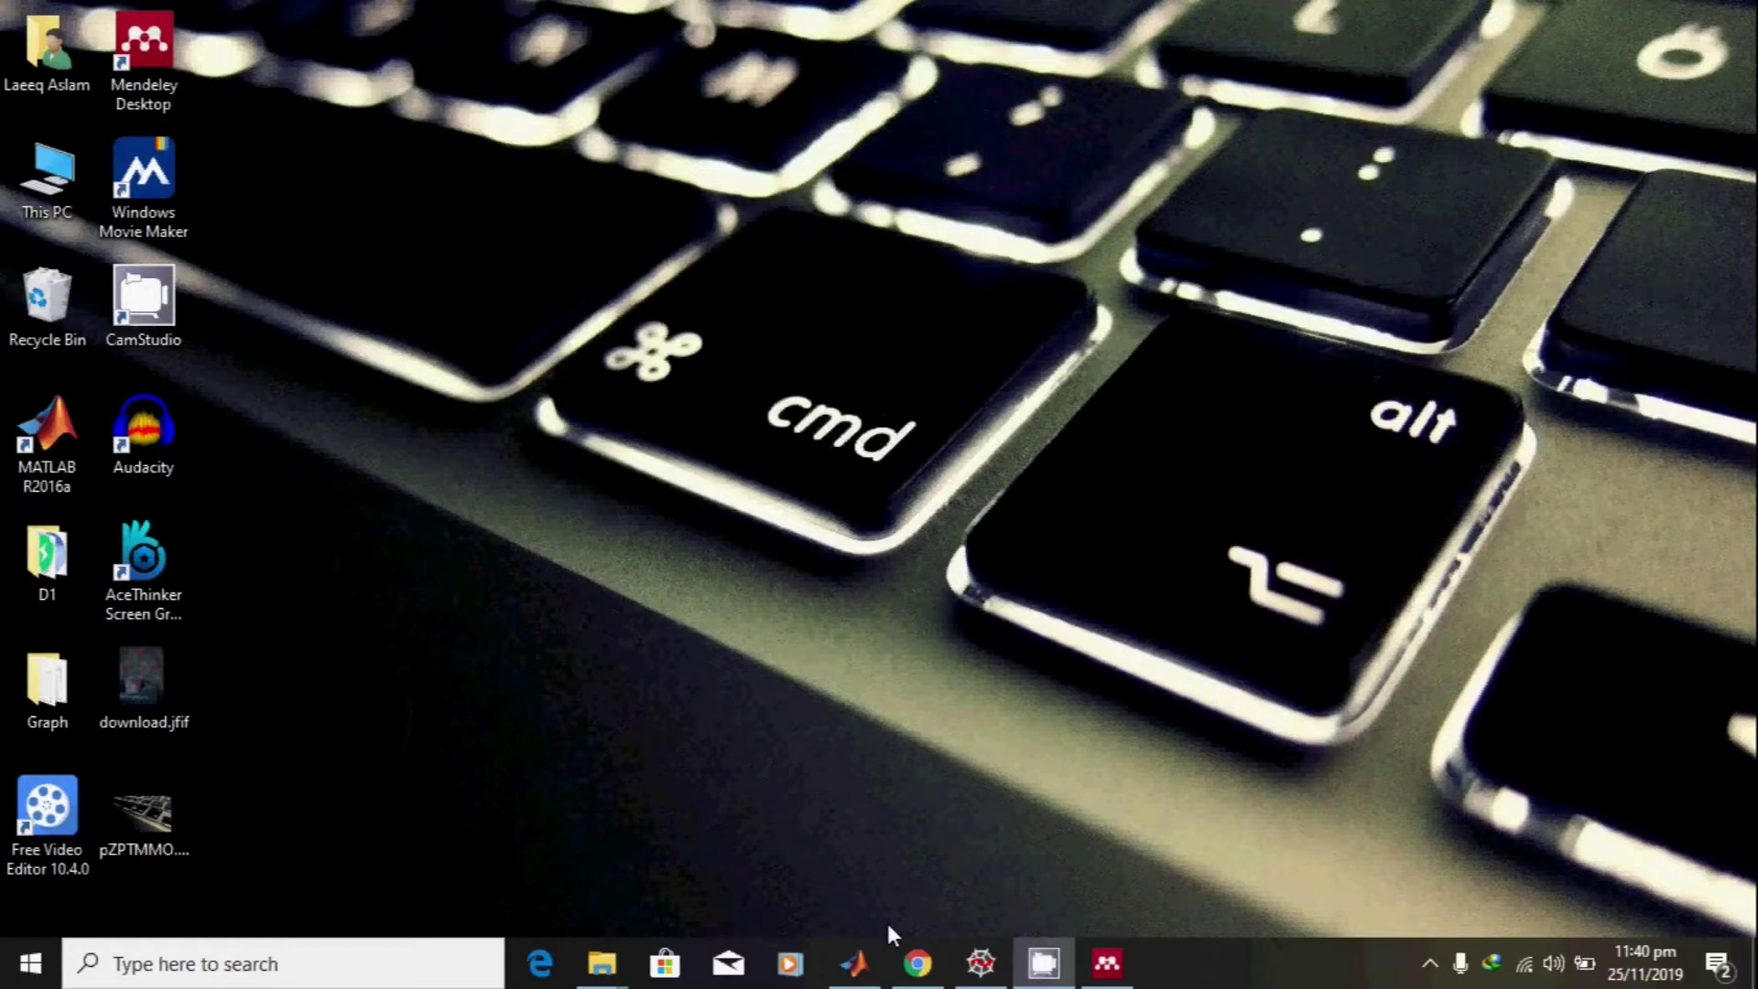
Switch to Chrome and look over the Mendeley home page and the Mendeley Desktop for Windows download page.
{"action": "left_click", "coordinate": [936, 966]}
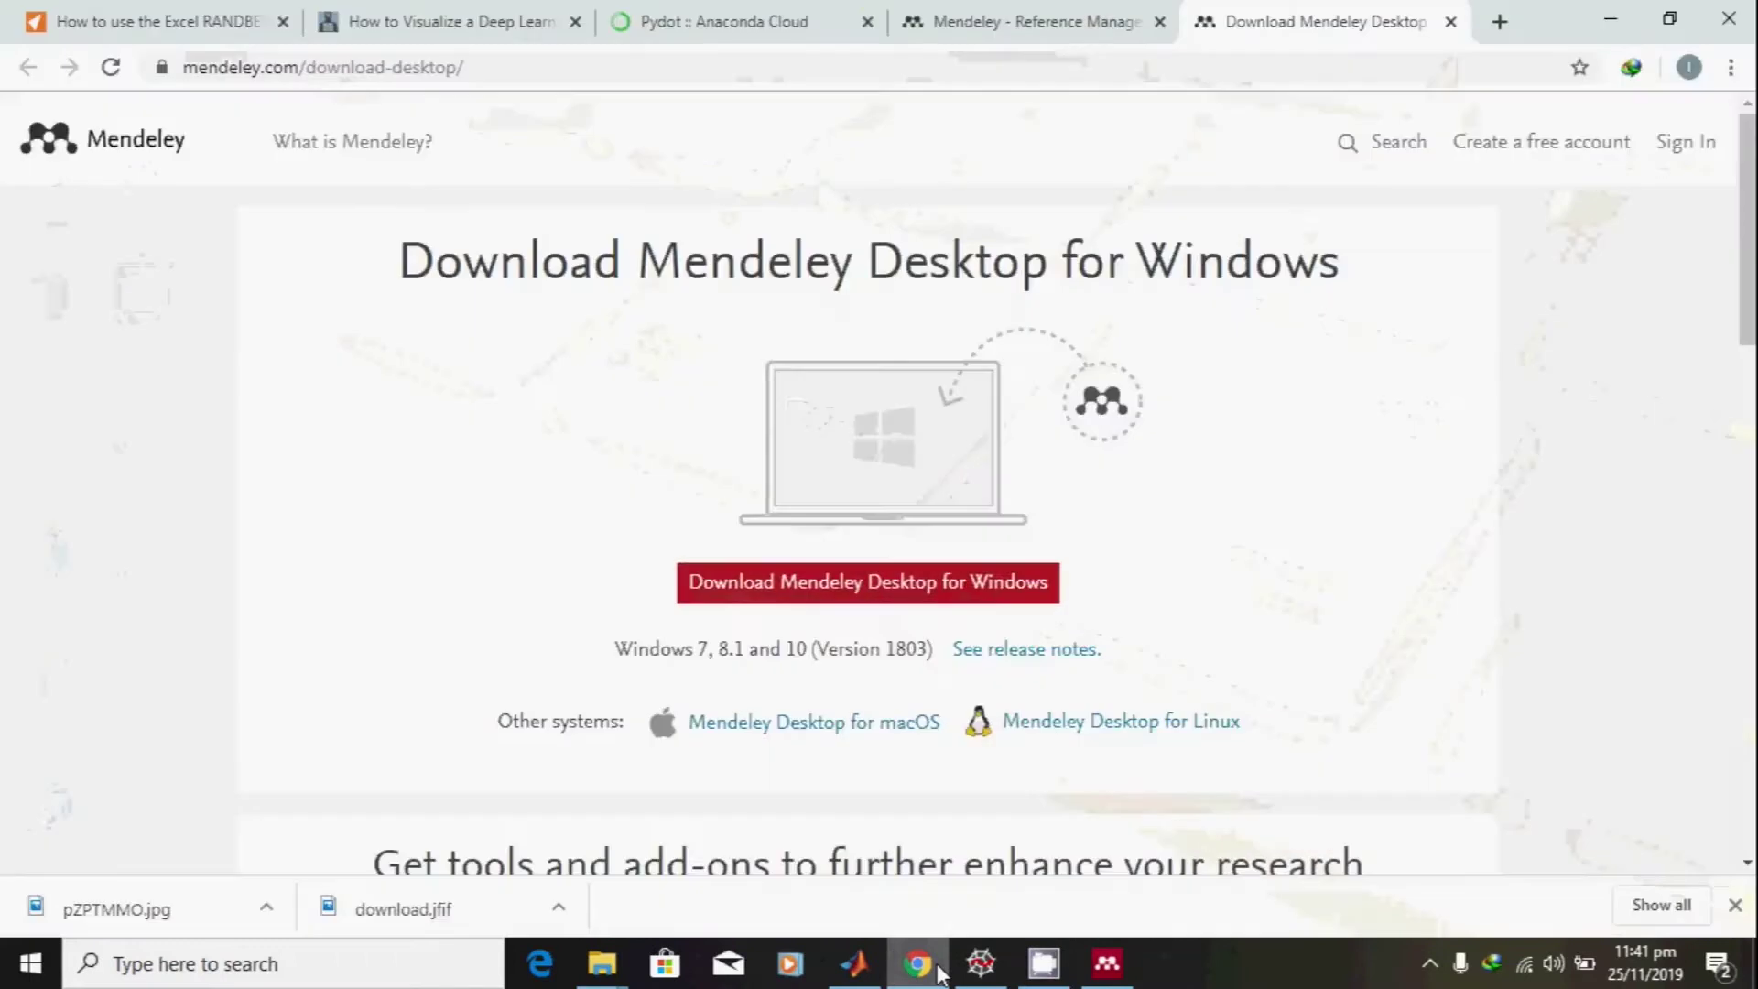
{"action": "left_click", "coordinate": [999, 11]}
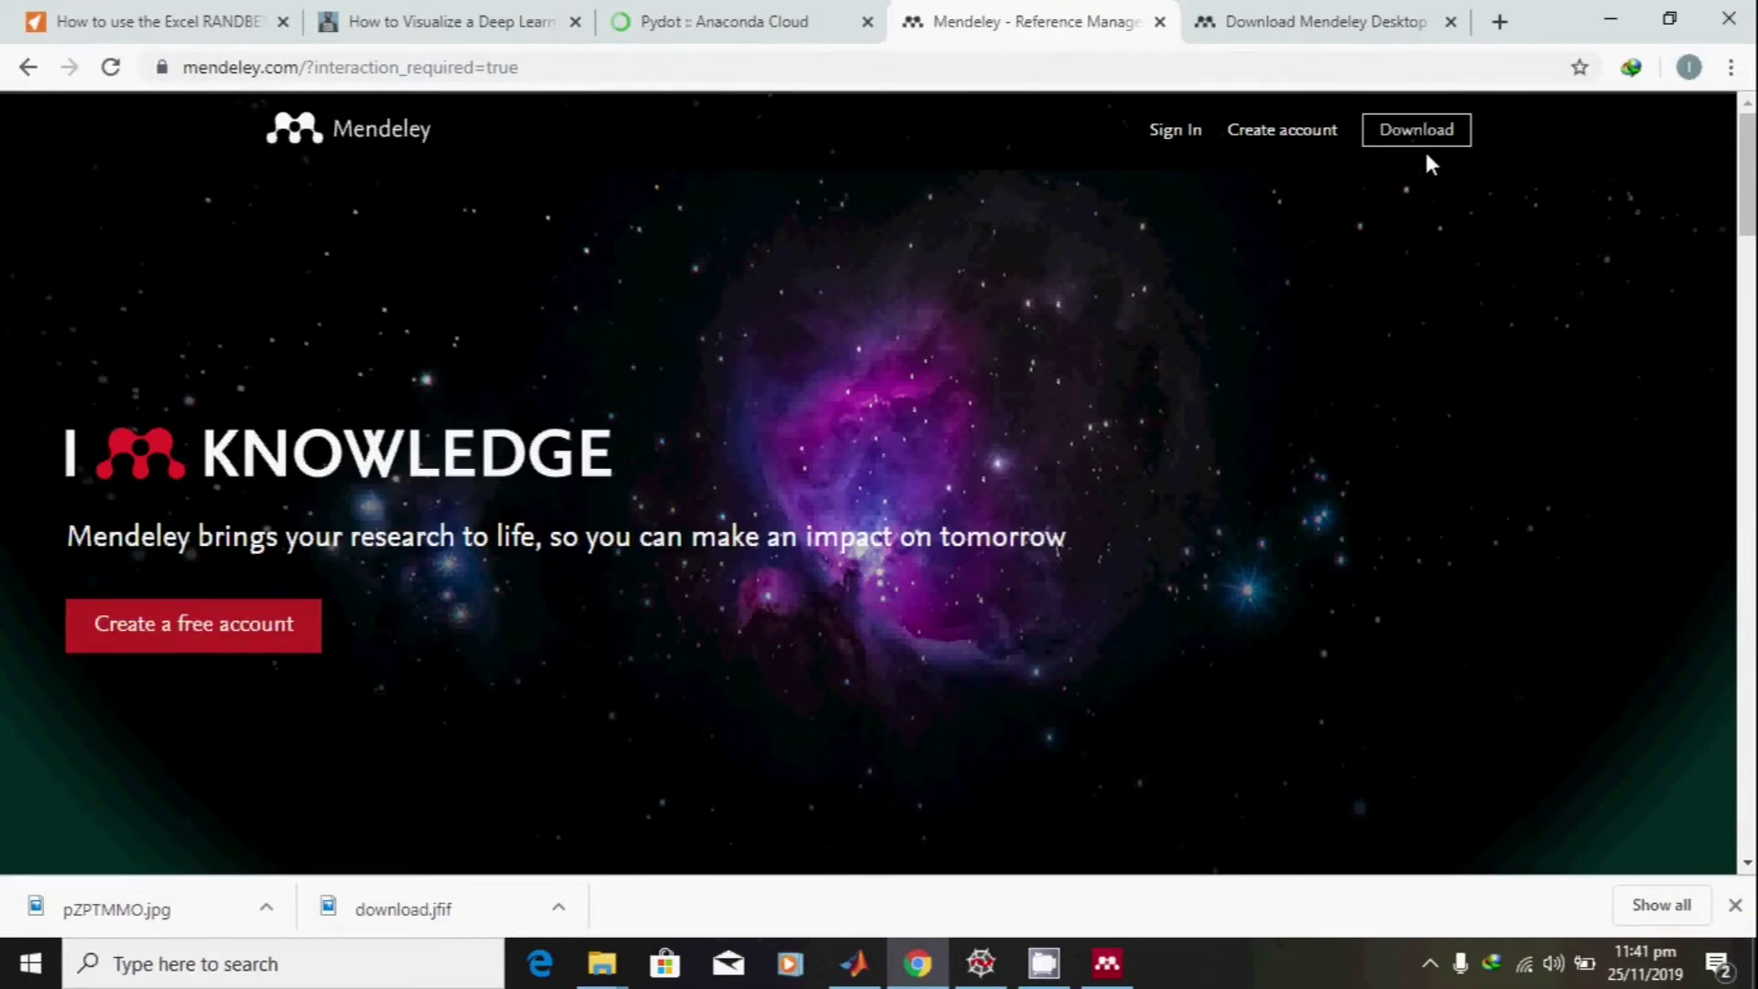
{"action": "left_click", "coordinate": [1334, 13]}
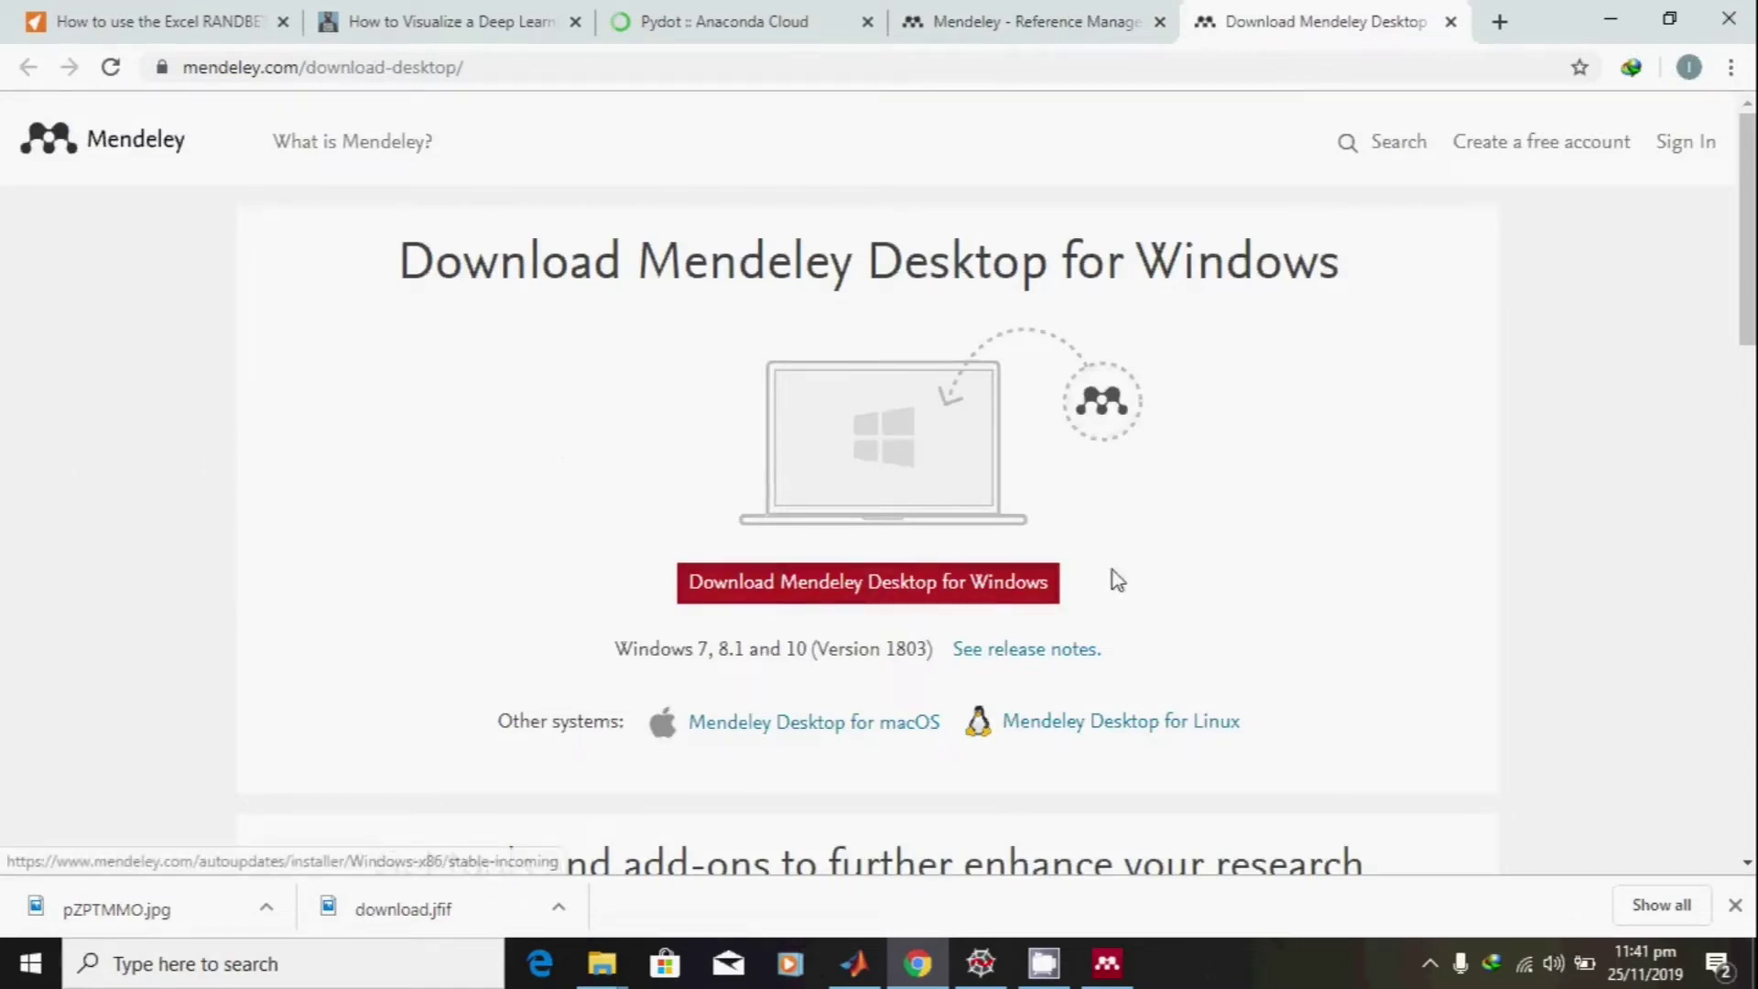
{"action": "left_click", "coordinate": [1633, 13]}
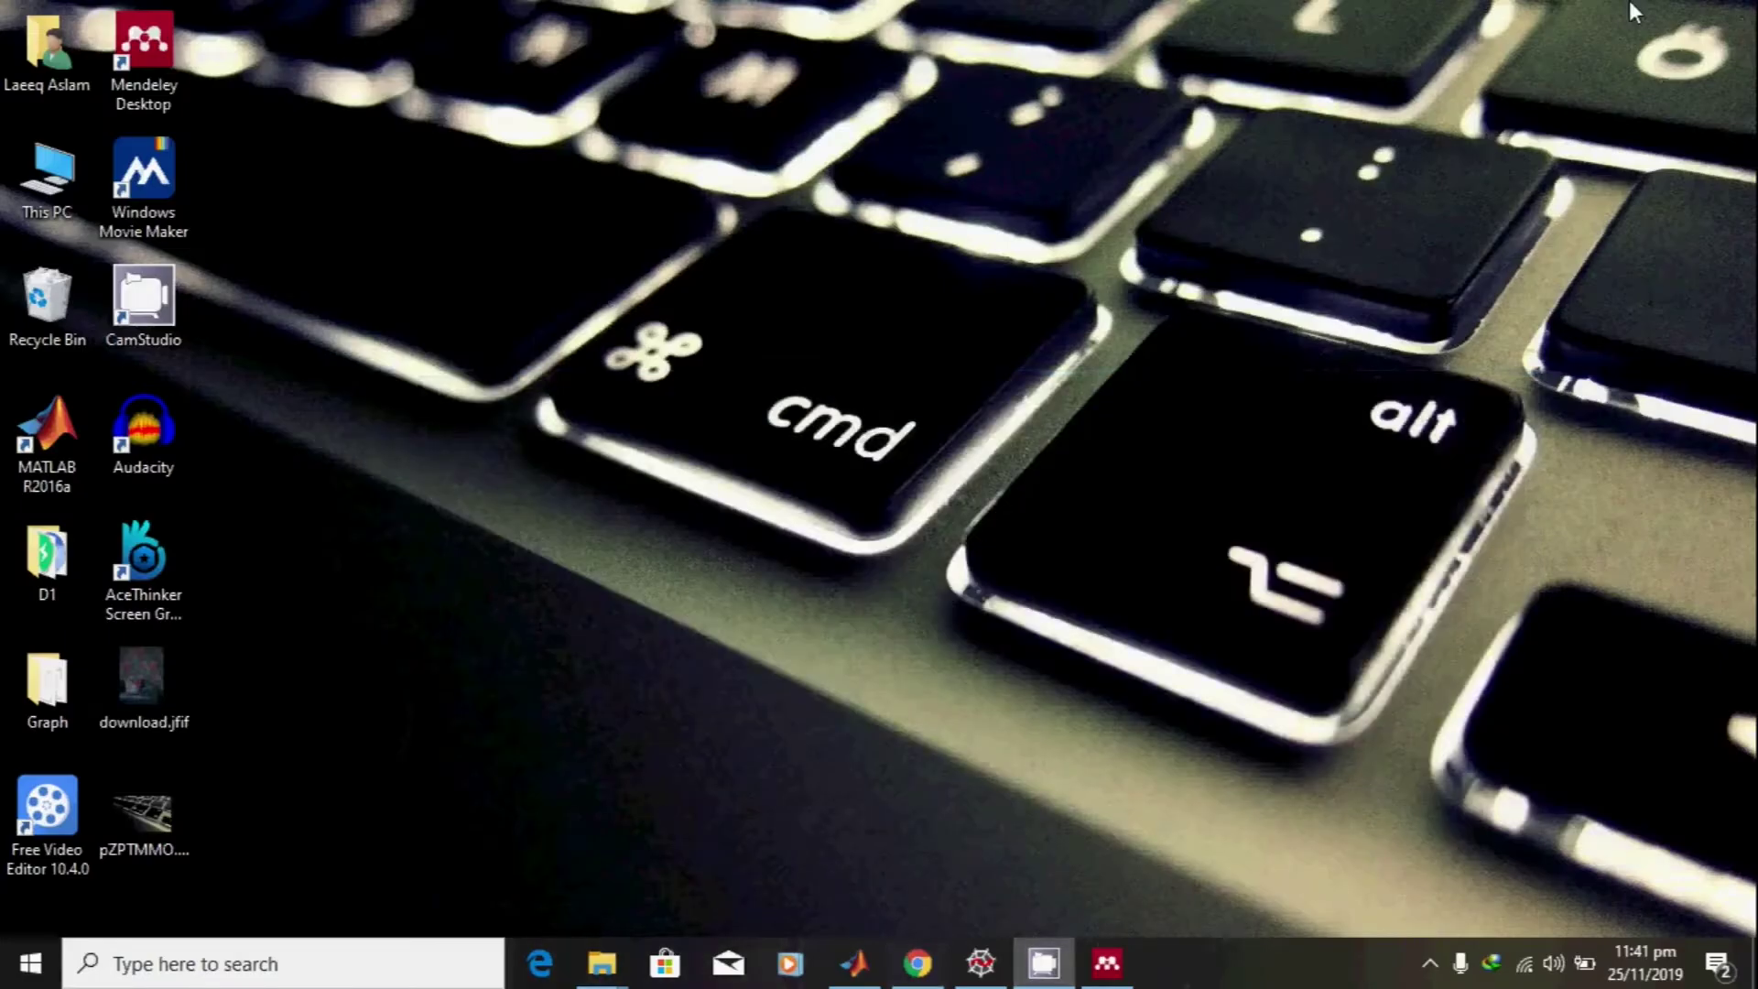
Open Mendeley Desktop and install its citation plugin for Microsoft Word.
{"action": "double_click", "coordinate": [141, 95]}
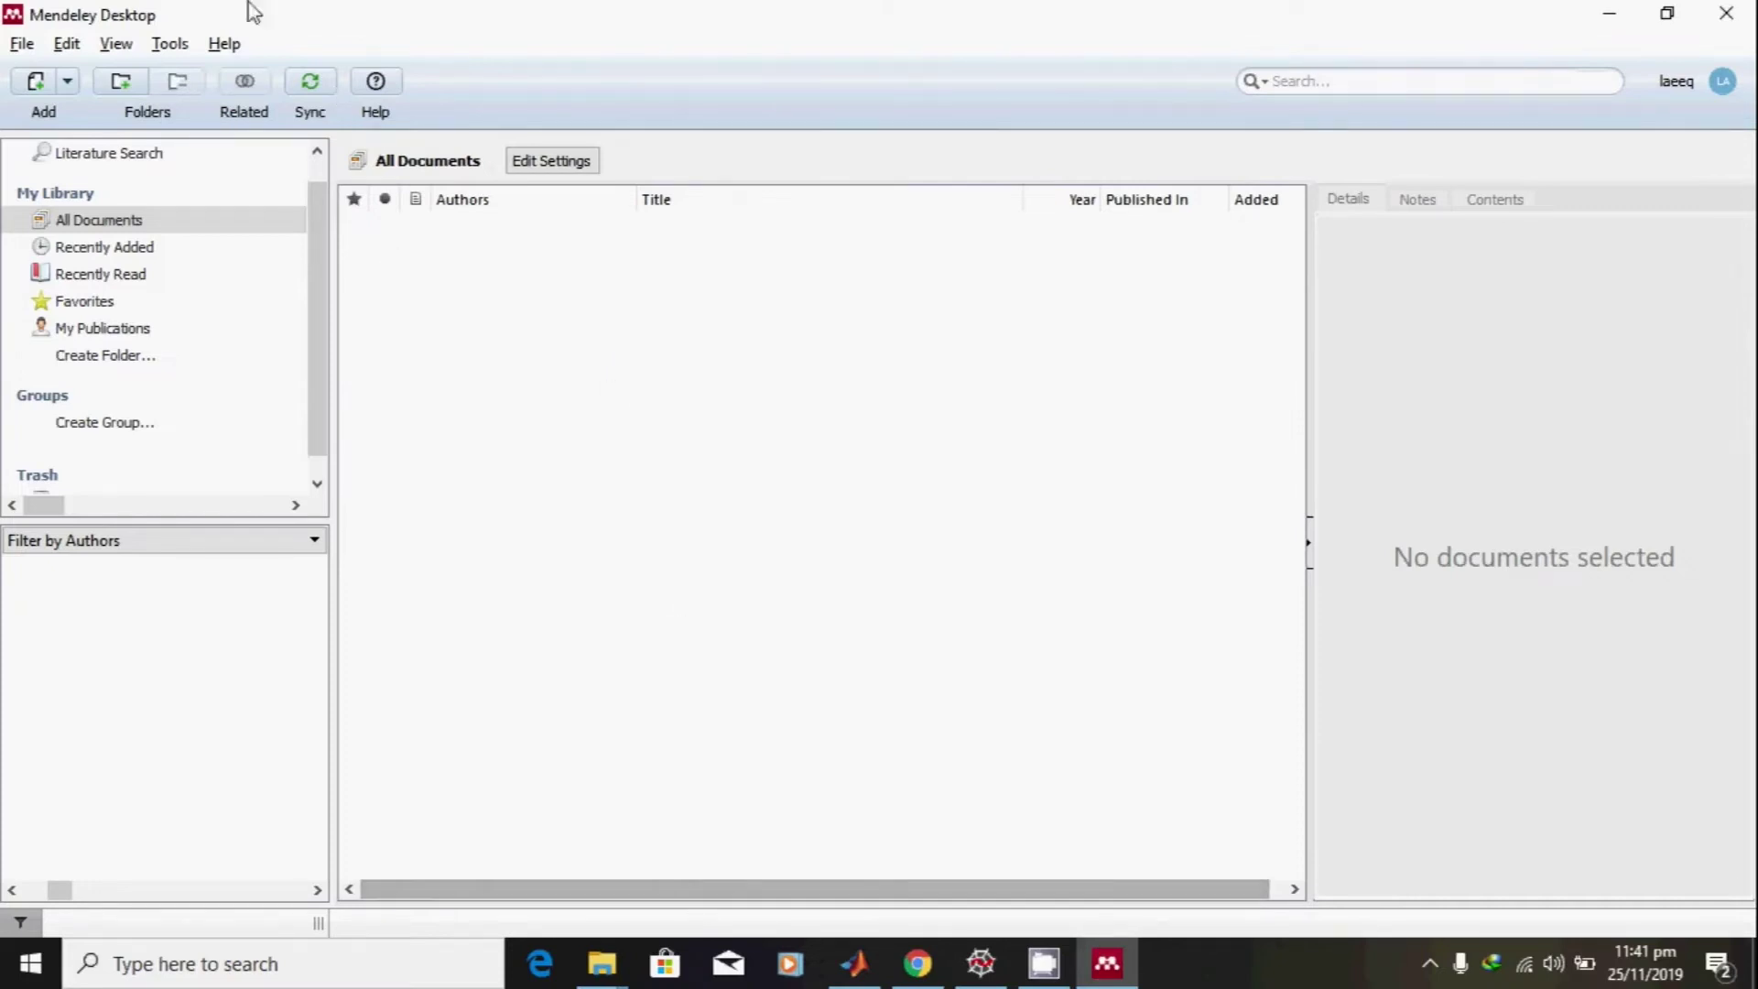
{"action": "left_click", "coordinate": [171, 44]}
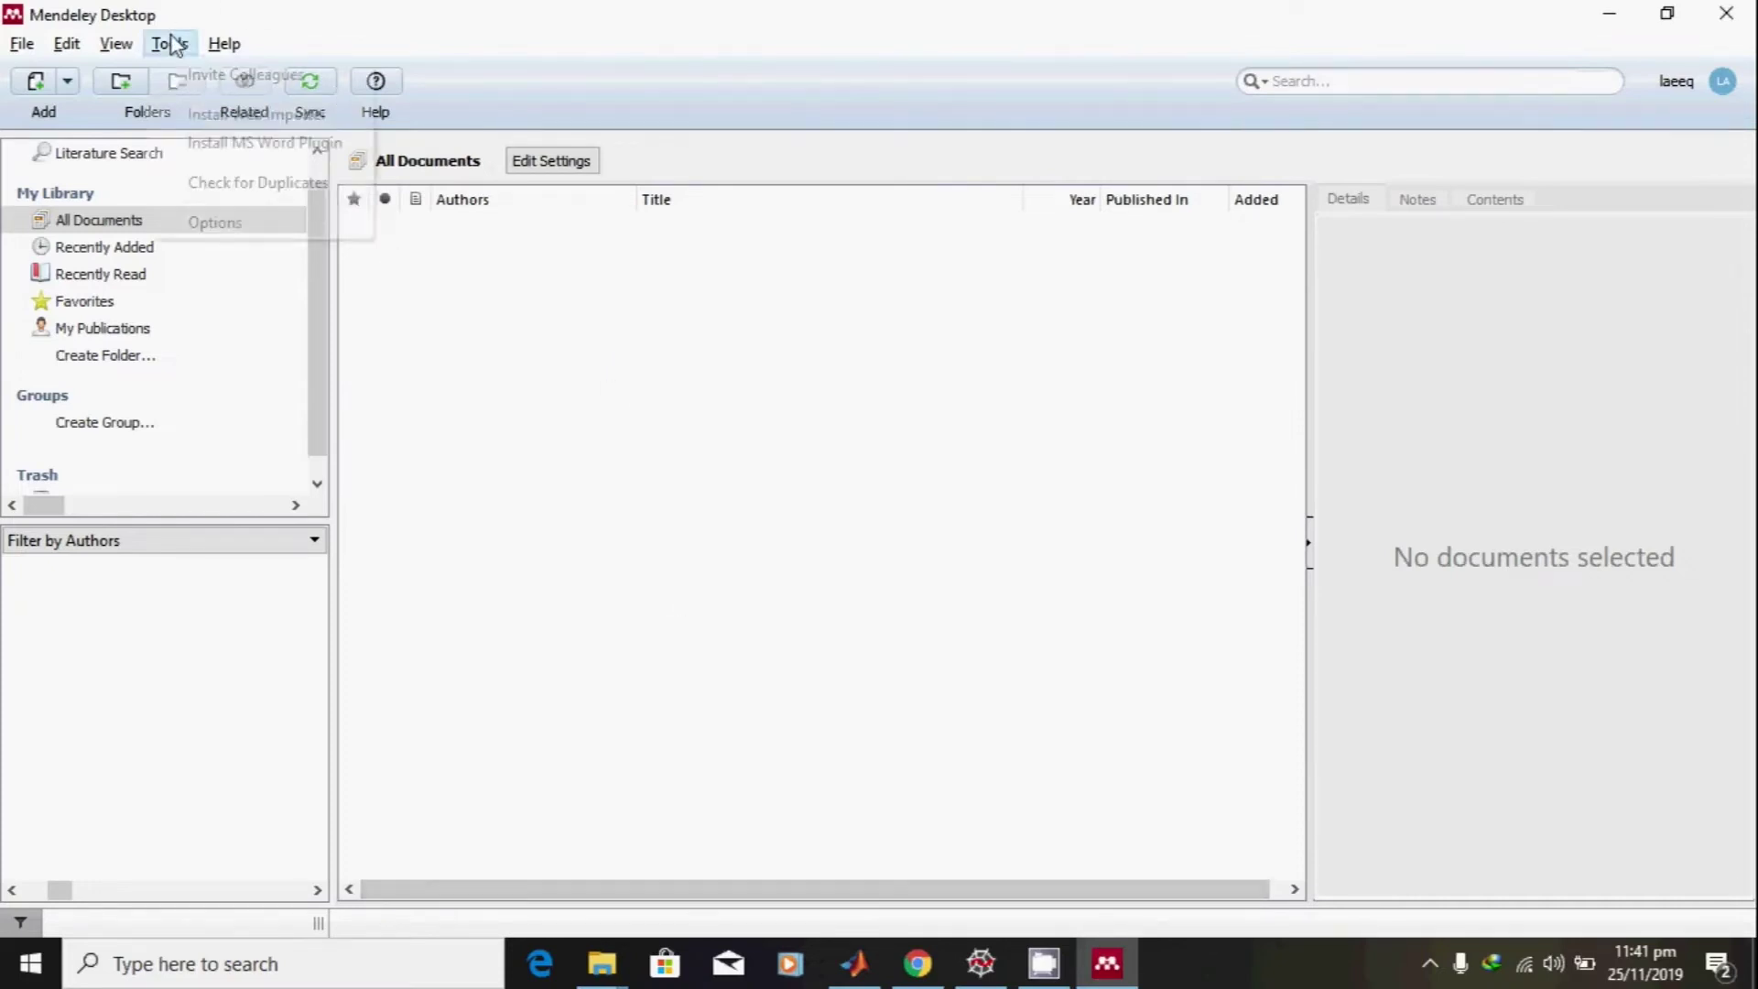
{"action": "left_click", "coordinate": [258, 154]}
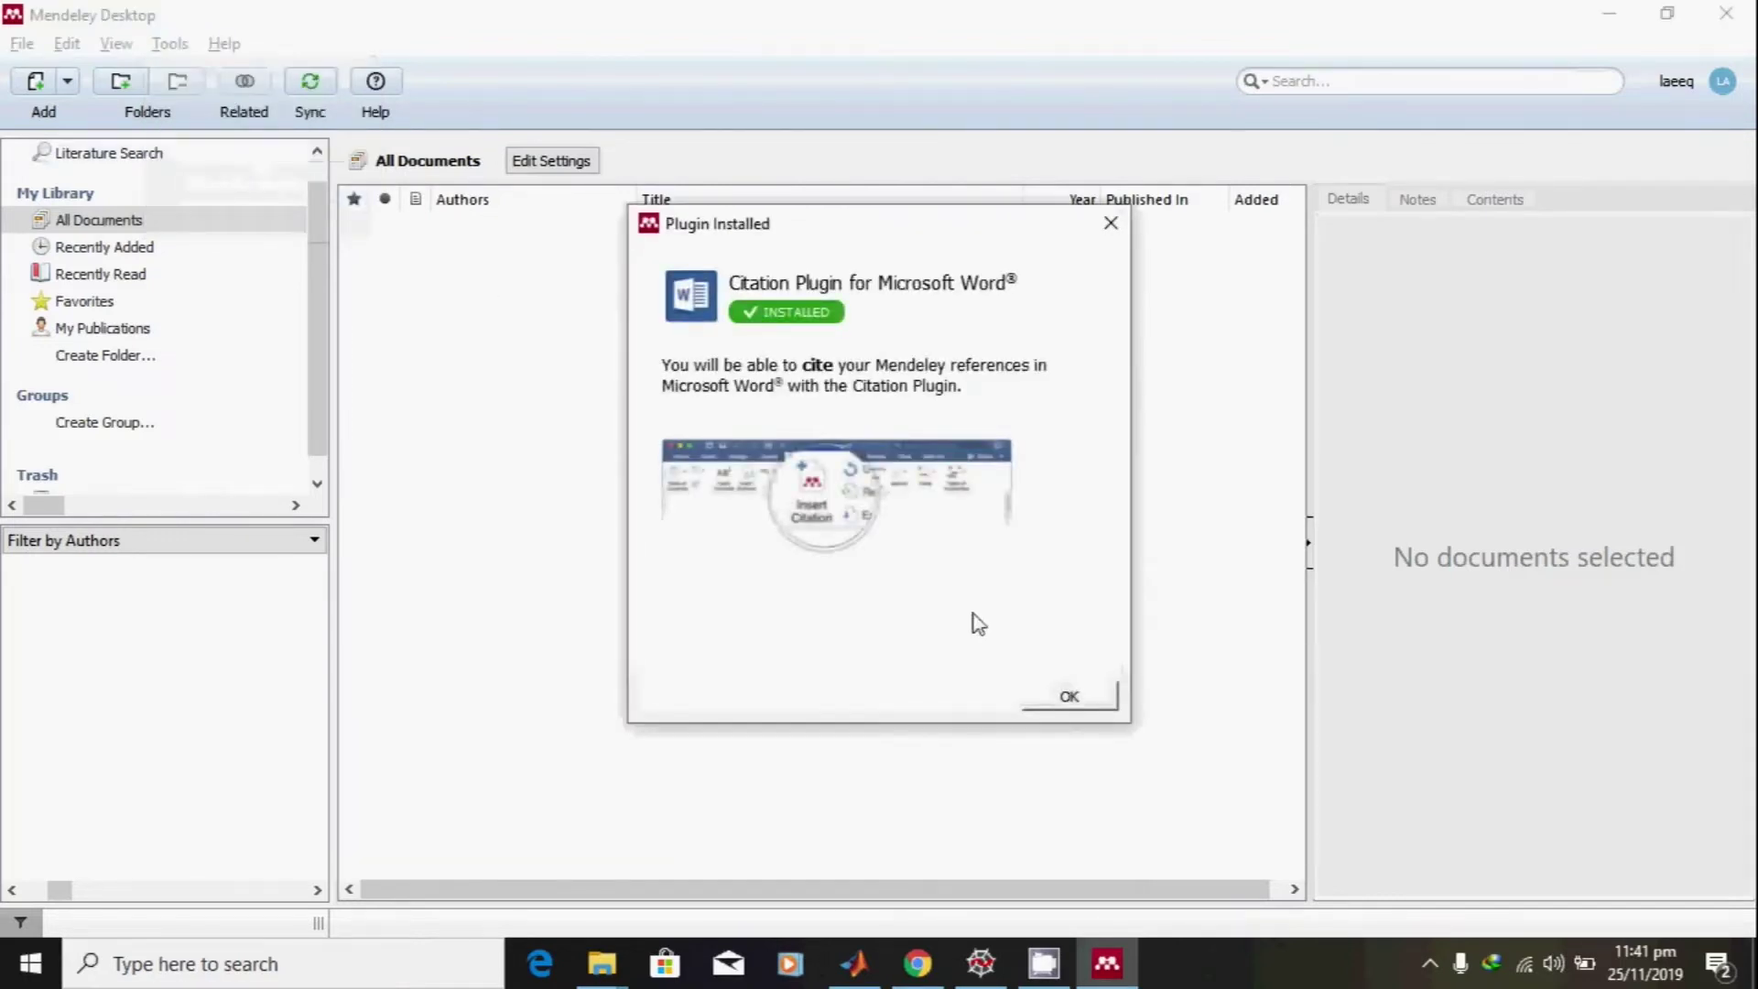
{"action": "left_click", "coordinate": [1081, 698]}
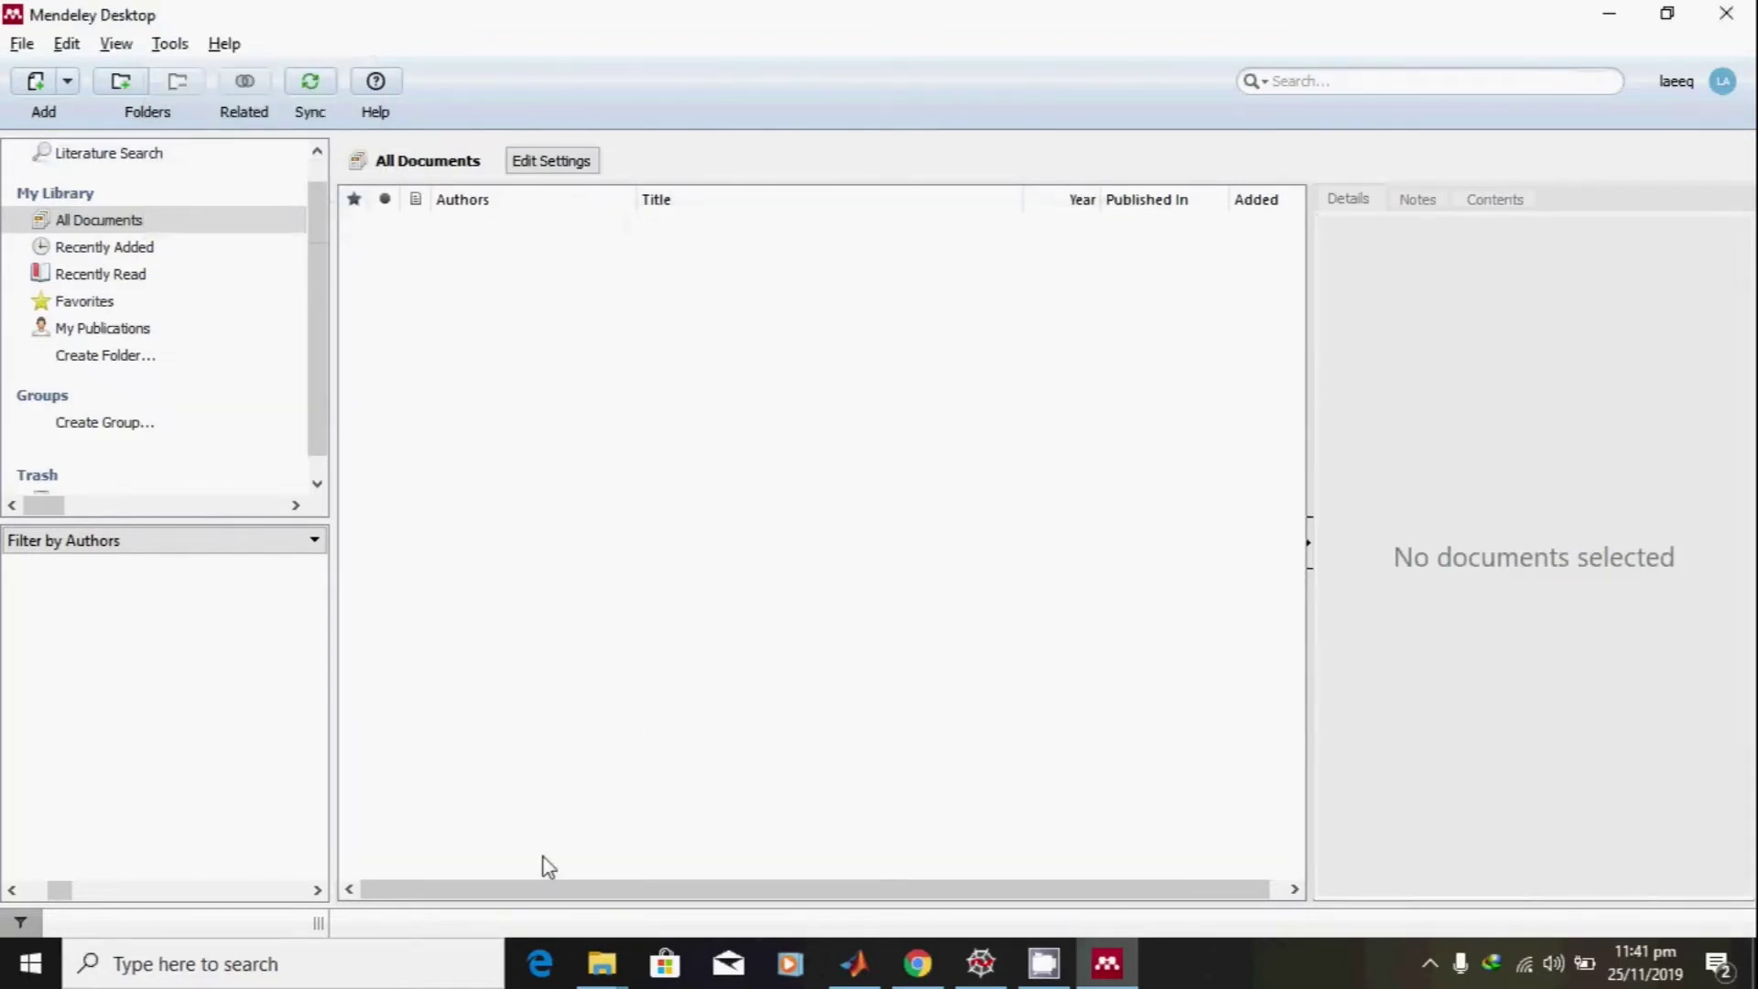
Launch Microsoft Word 2010 and bring up the Mendeley citation tools in the blank document.
{"action": "left_click", "coordinate": [279, 954]}
{"action": "type", "text": "word"}
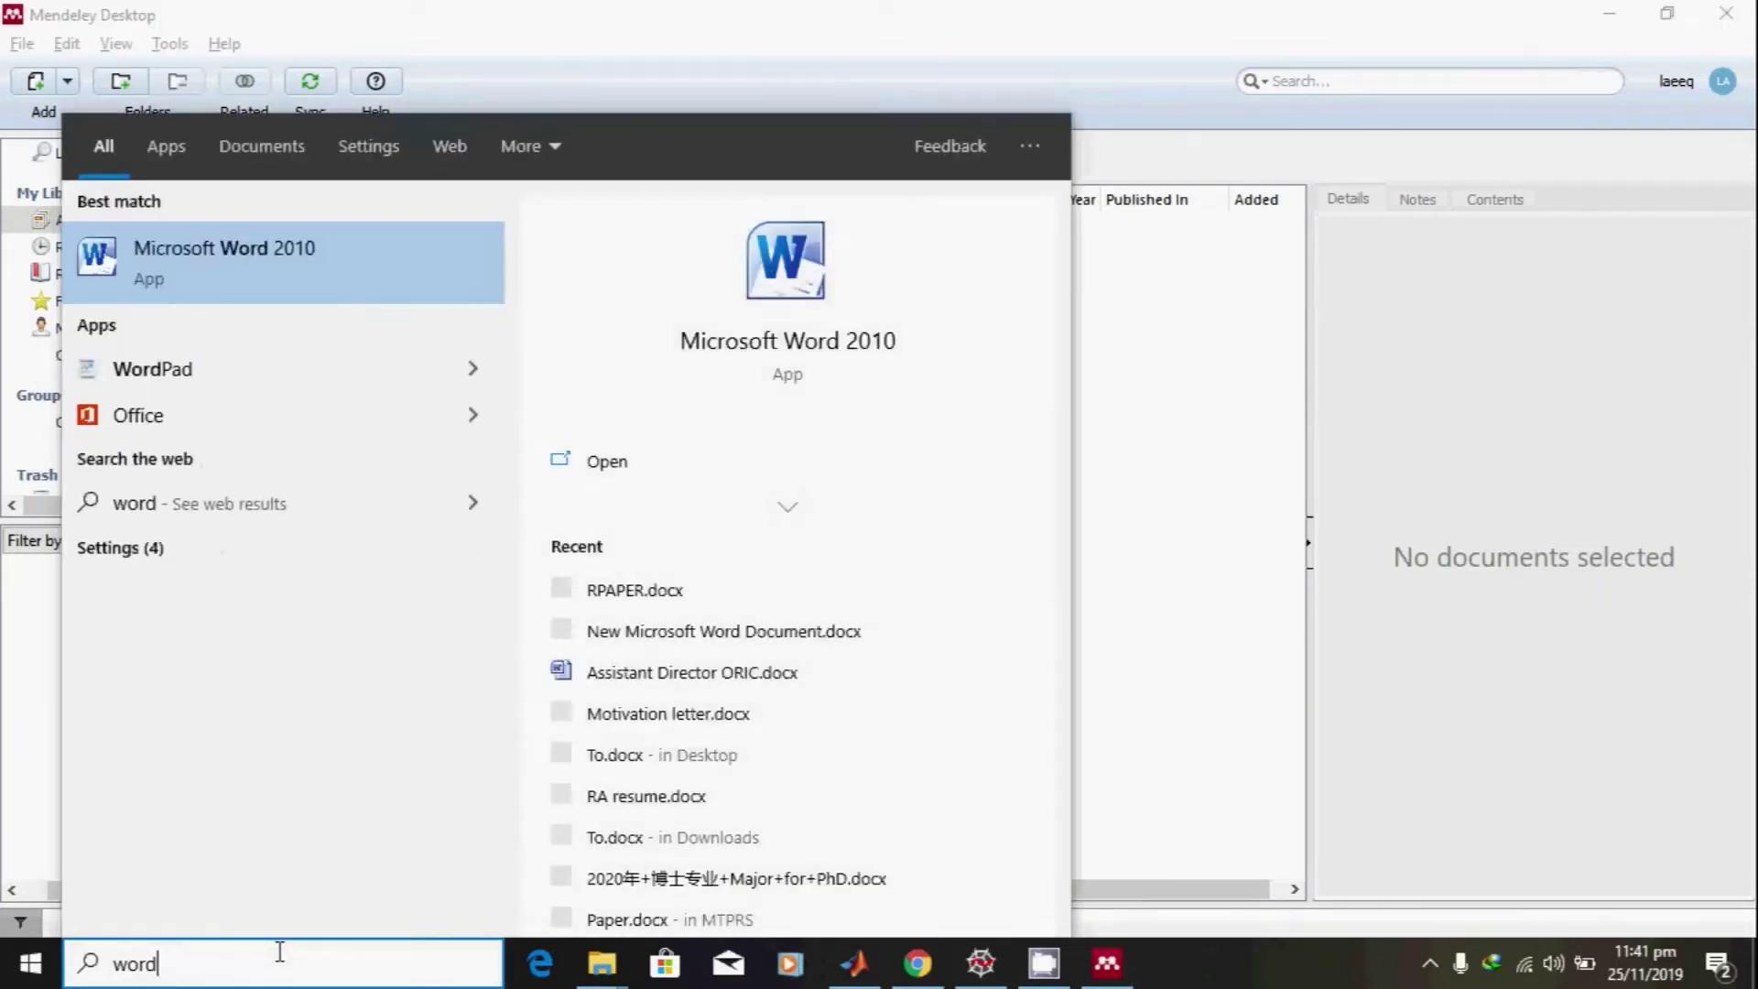
{"action": "key", "text": "Return"}
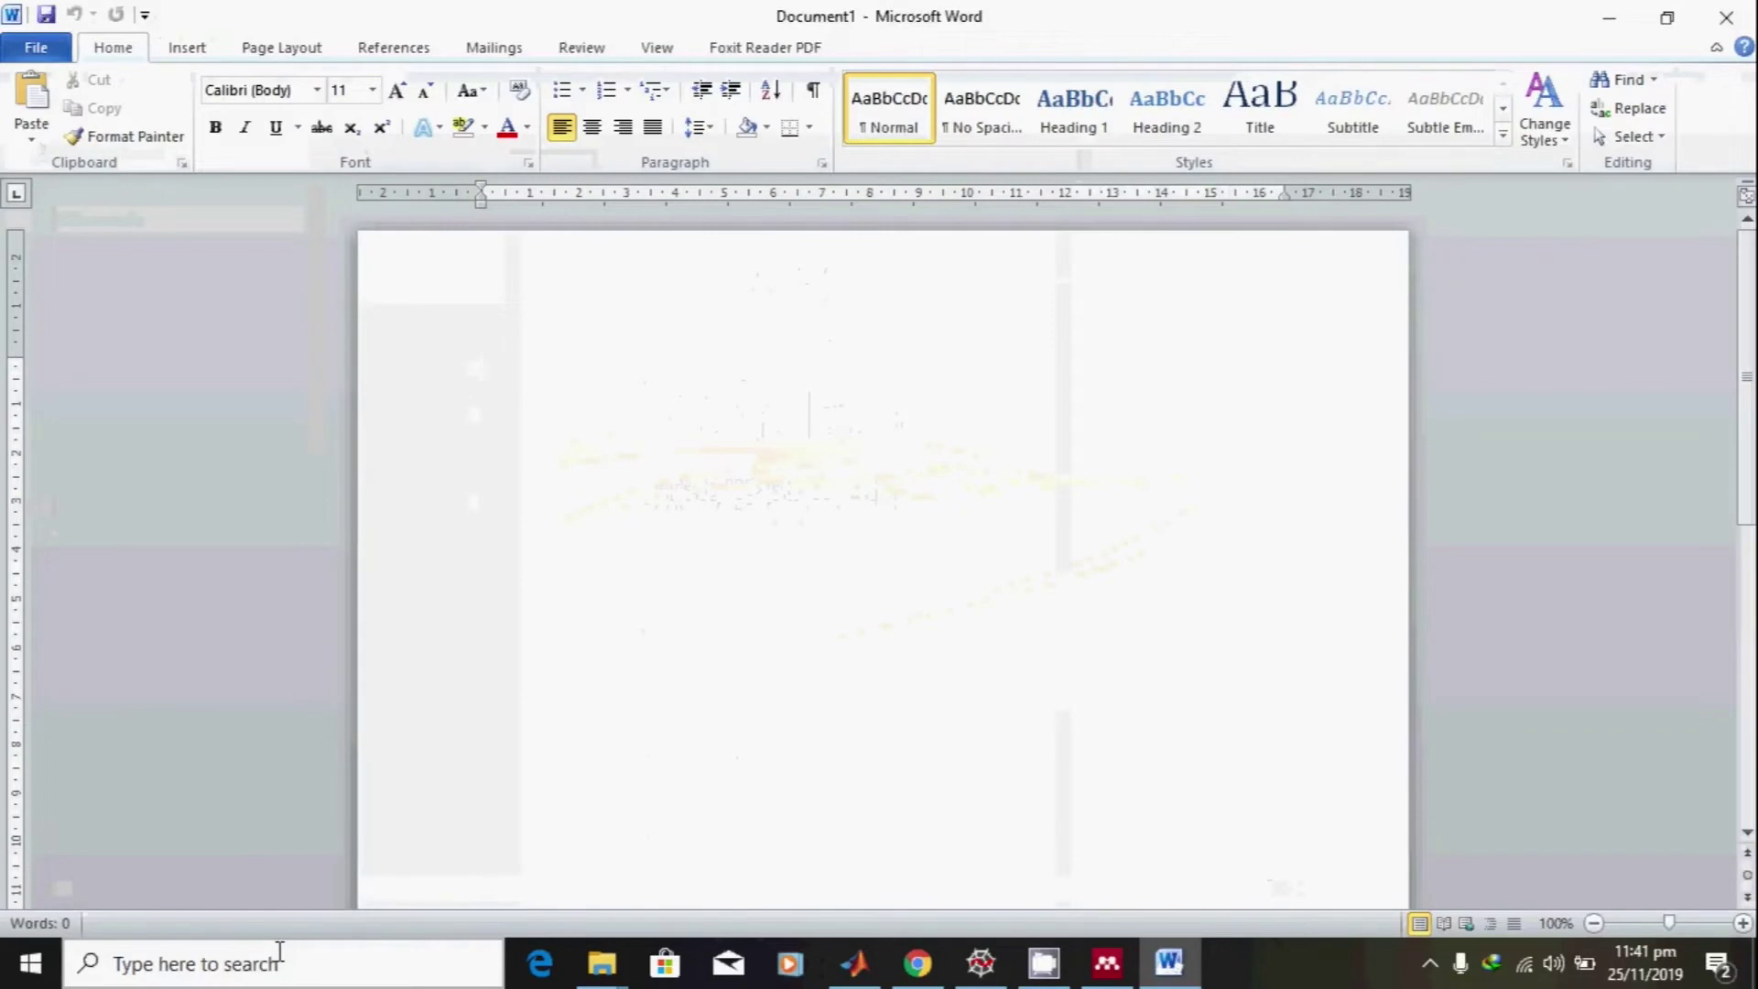
{"action": "left_click", "coordinate": [389, 46]}
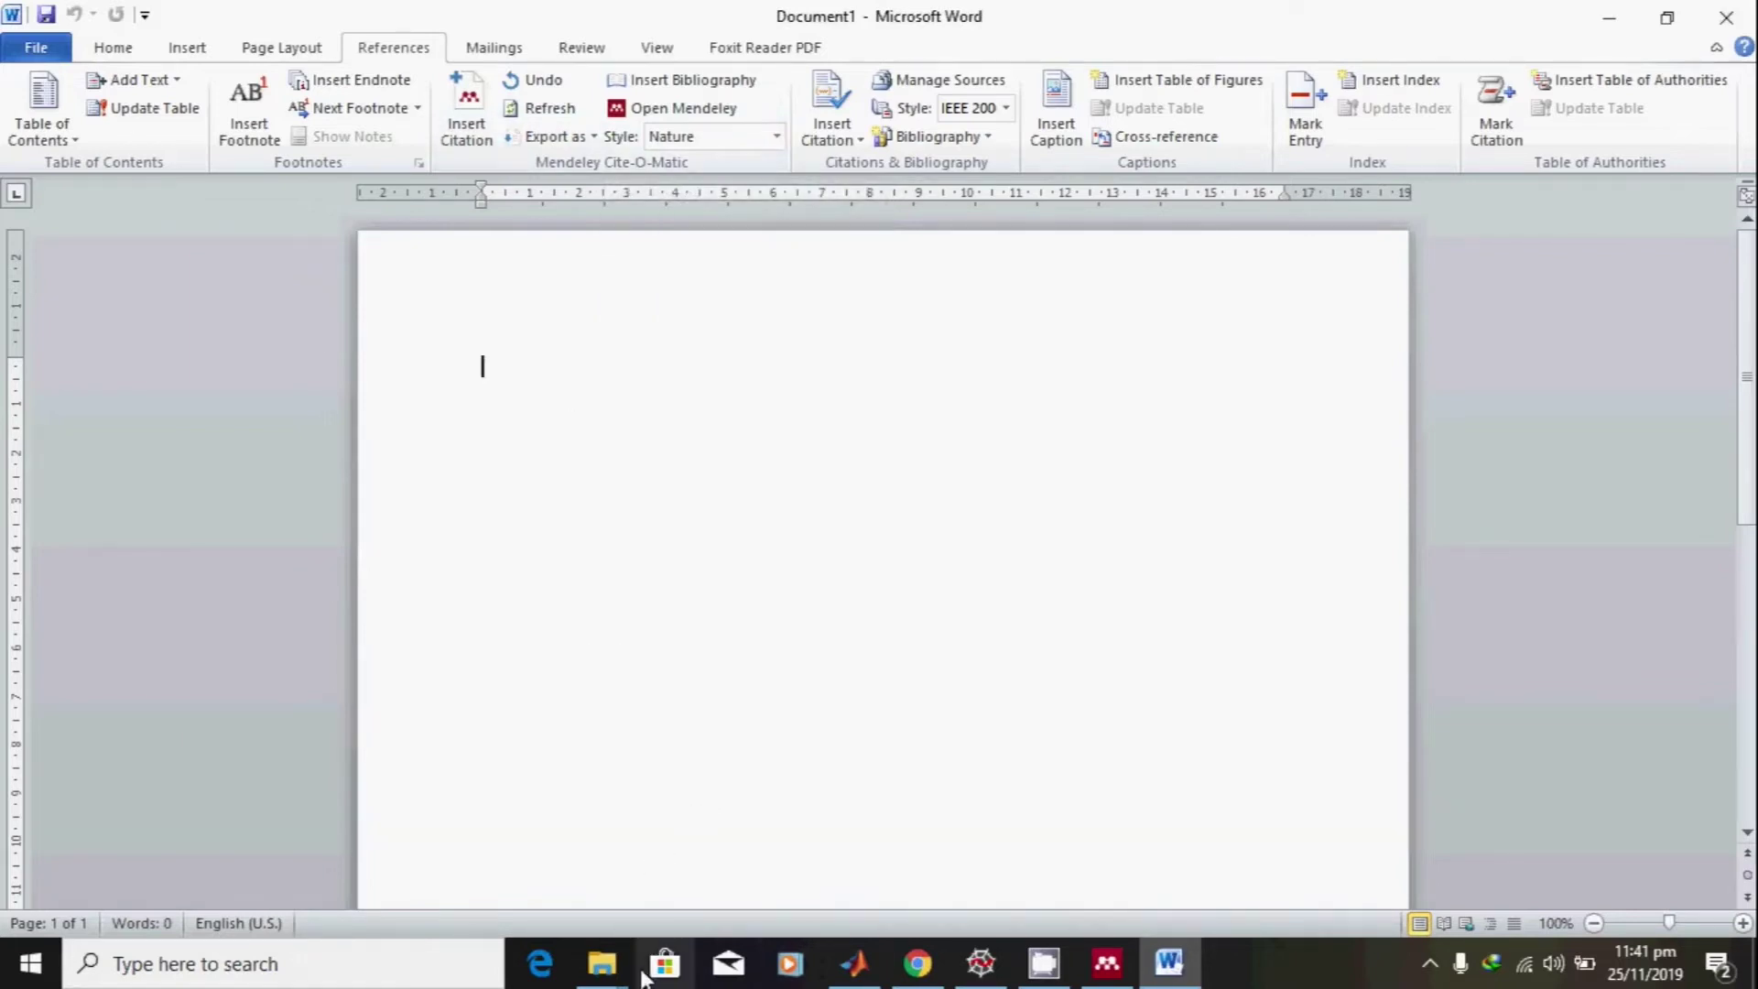
Add the centrality, liu2011, Minimum Energy Control and modularity and community structure PDFs from the Complex networks RP folder to the Mendeley library.
{"action": "mouse_move", "coordinate": [591, 979]}
{"action": "left_click", "coordinate": [667, 910]}
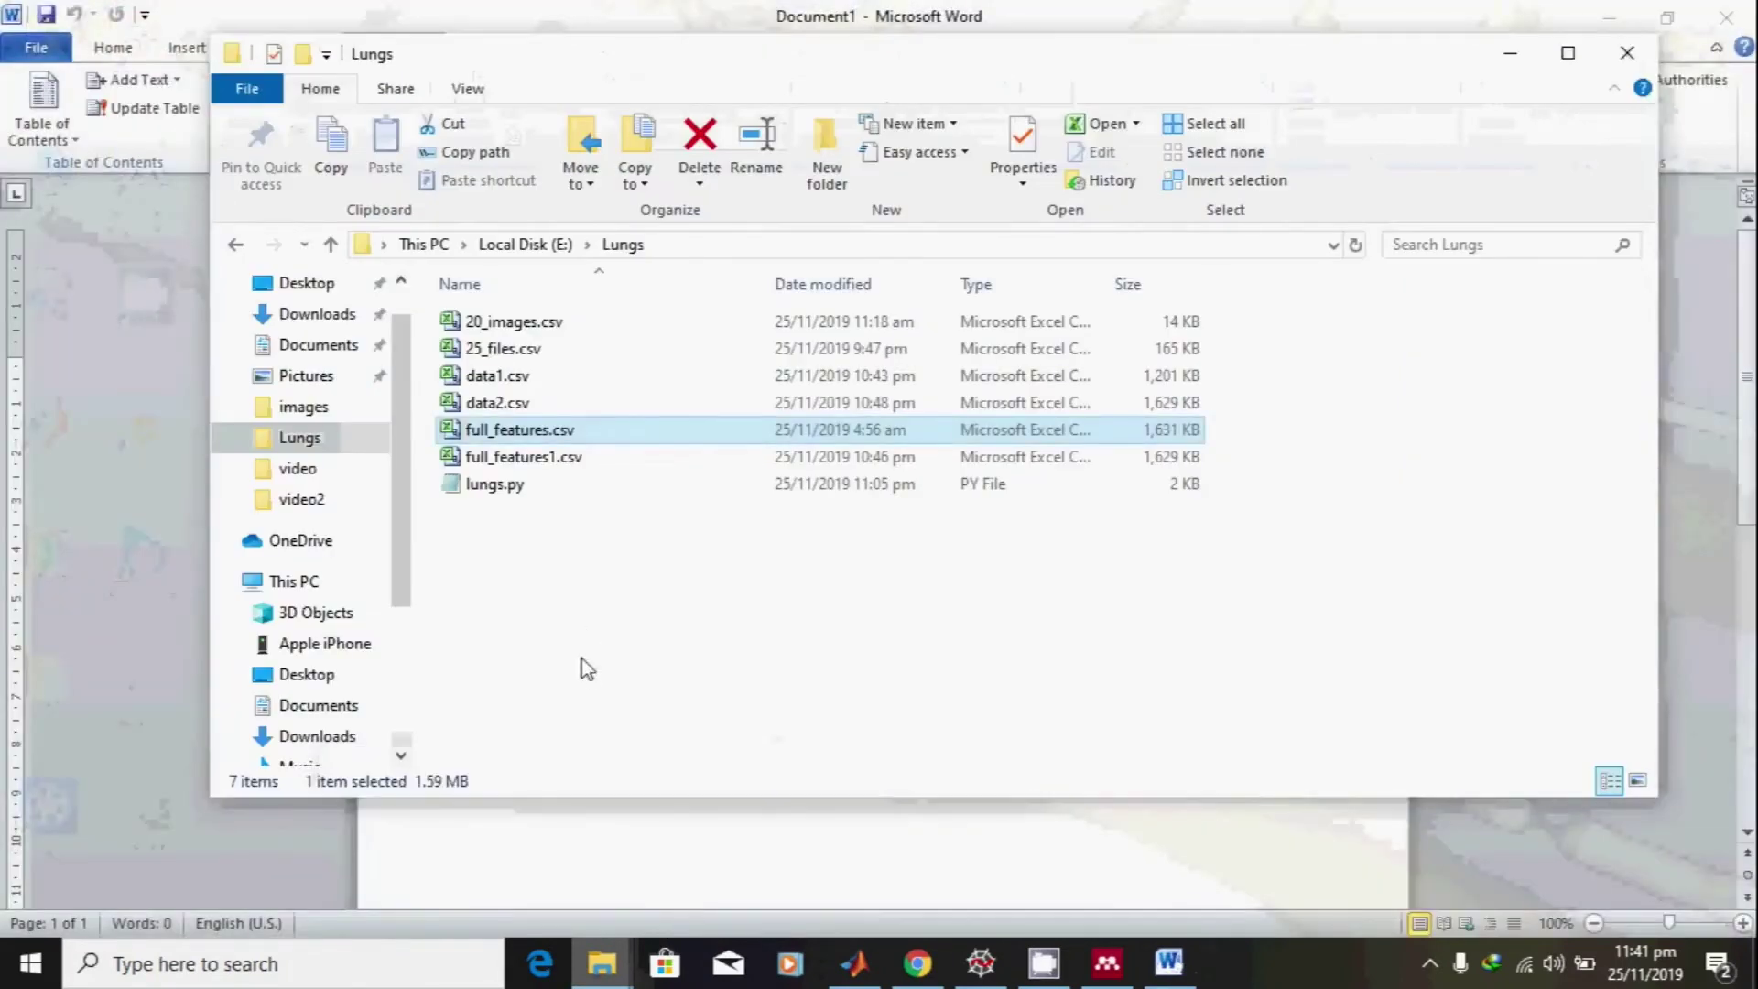
{"action": "left_click", "coordinate": [553, 879]}
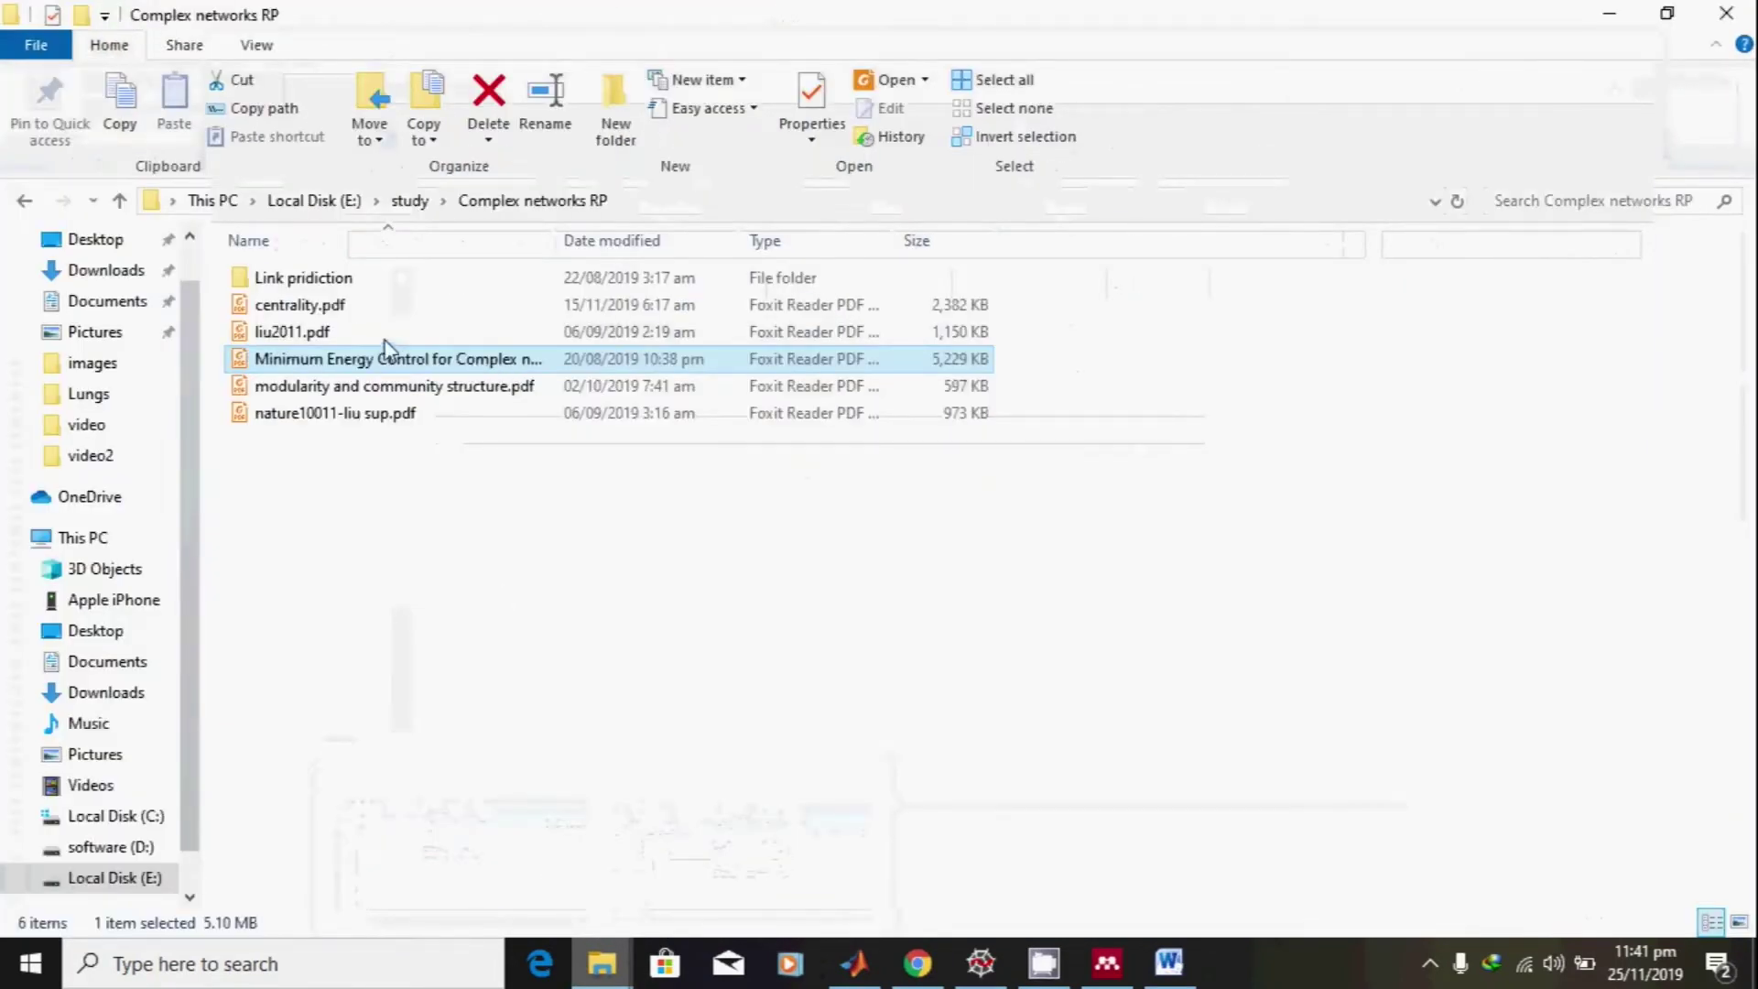
{"action": "key", "text": "Down"}
{"action": "key", "text": "Up"}
{"action": "key", "text": "Up"}
{"action": "key", "text": "shift+Down"}
{"action": "key", "text": "shift+Down"}
{"action": "key", "text": "shift+Down"}
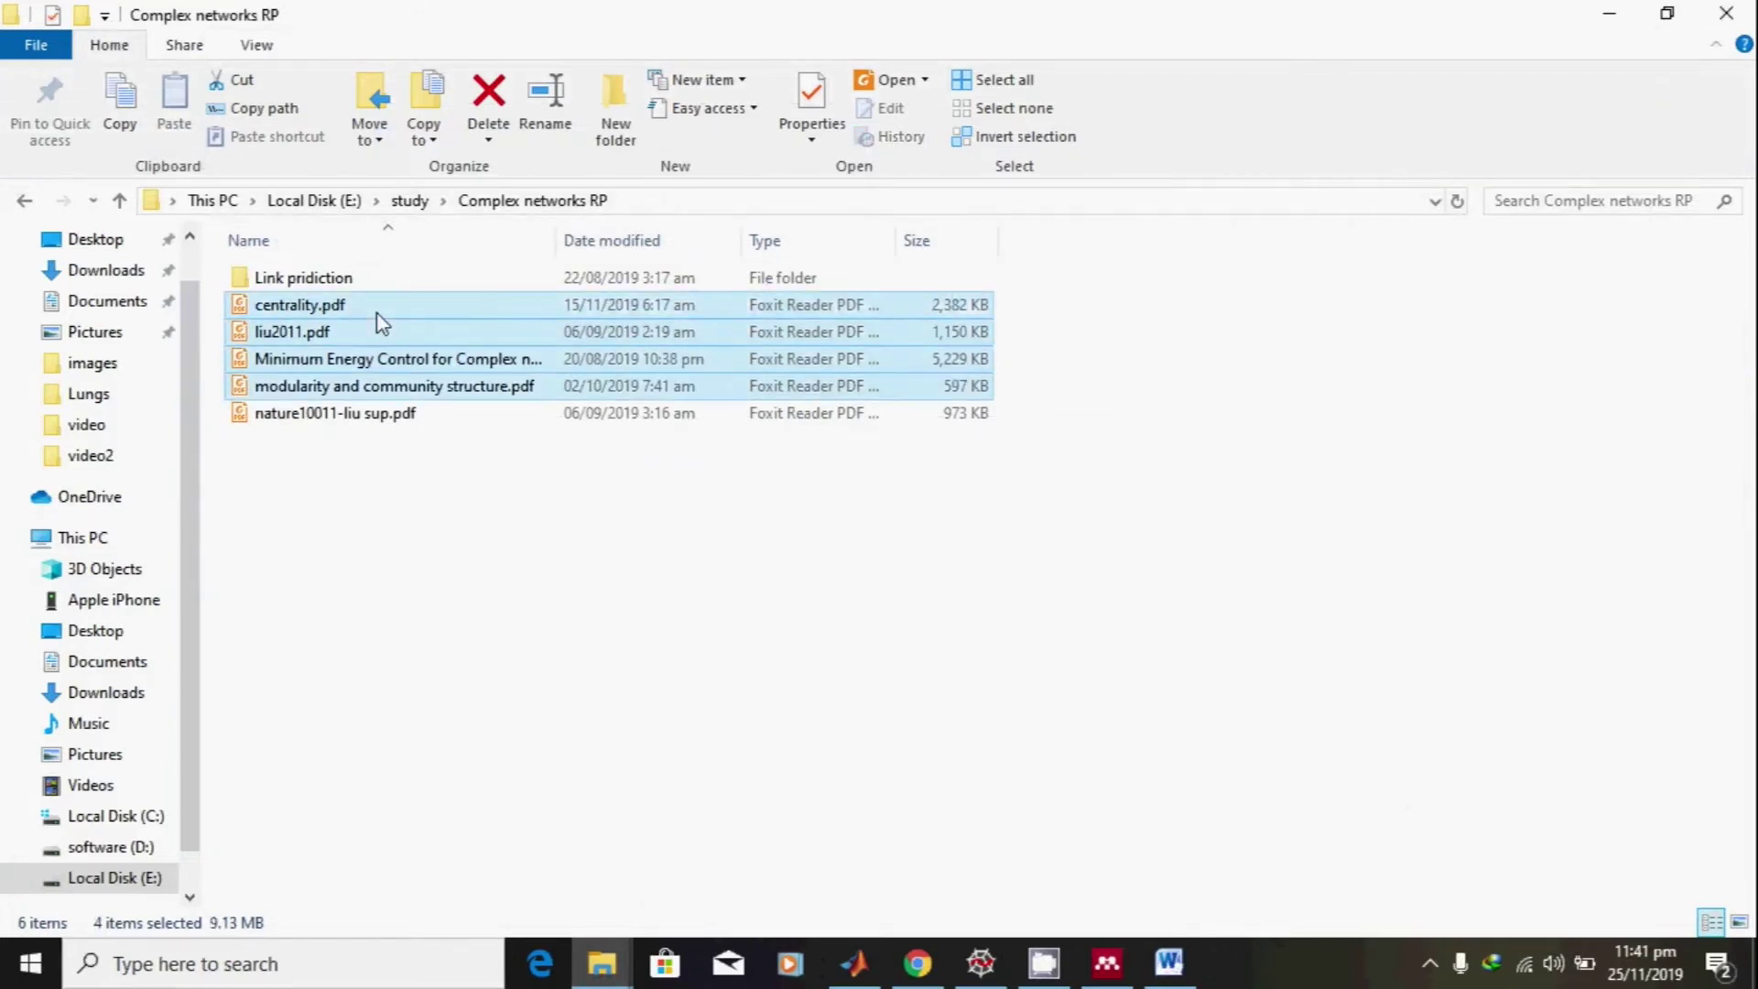
{"action": "left_click_drag", "start_coordinate": [382, 325], "coordinate": [993, 544]}
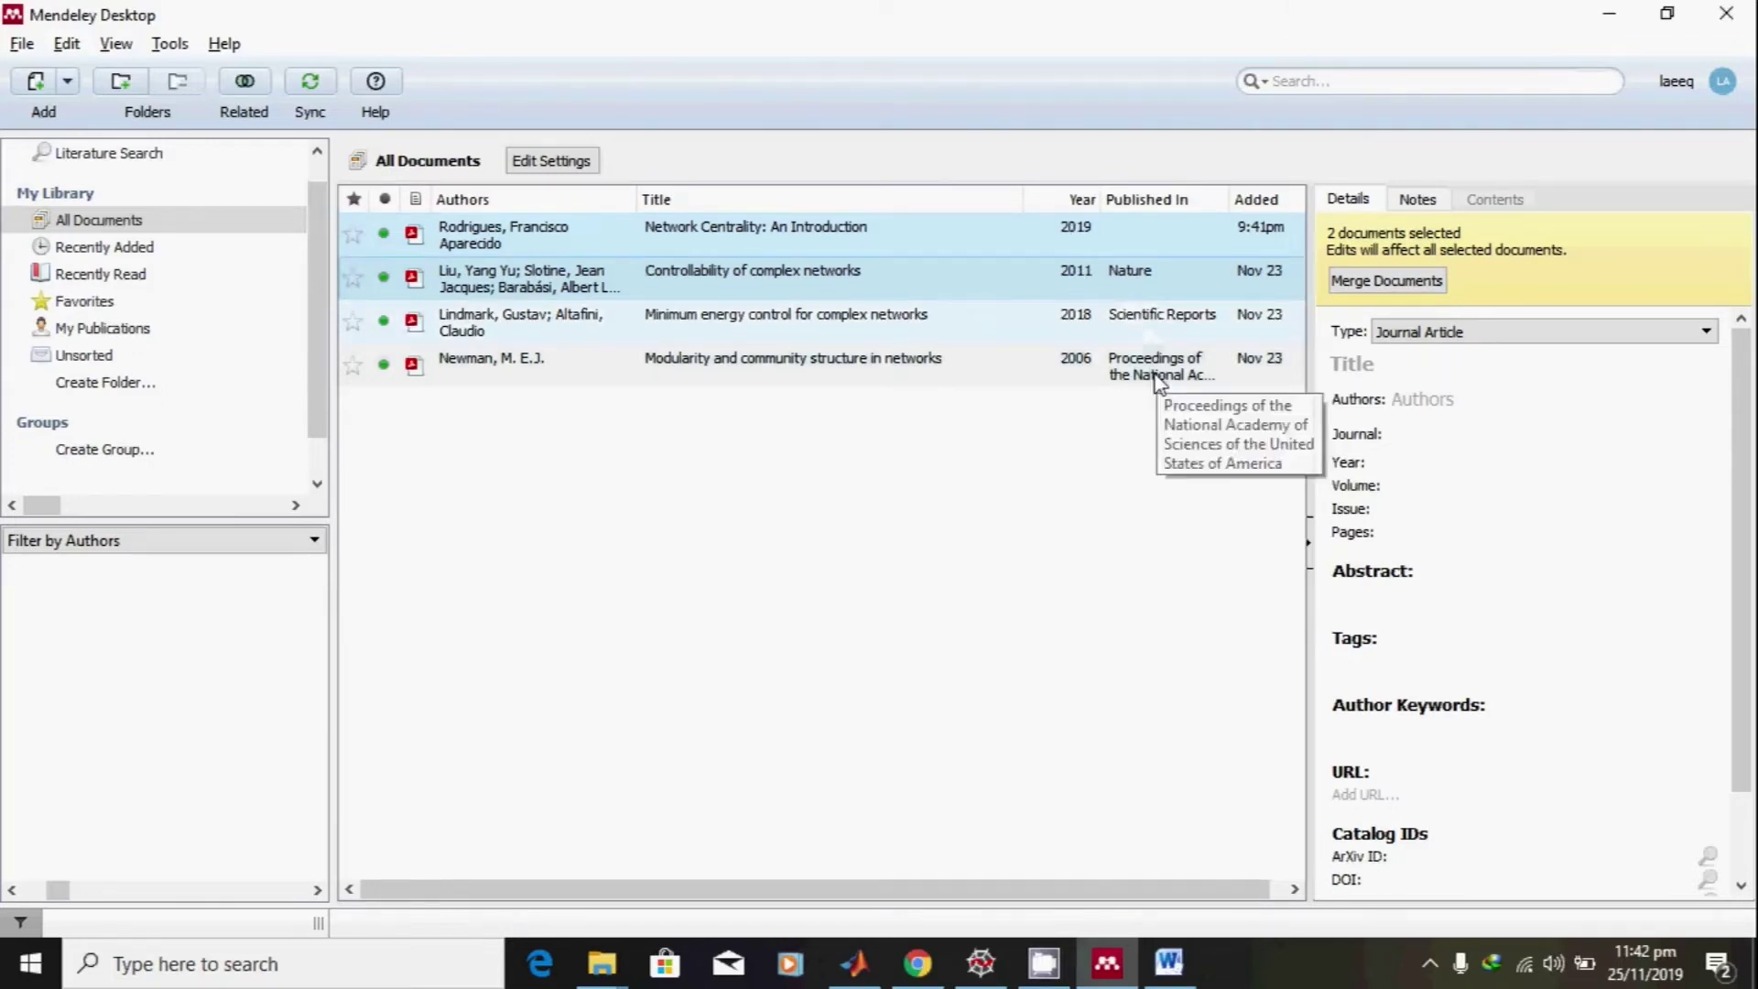
{"action": "left_click", "coordinate": [1611, 12]}
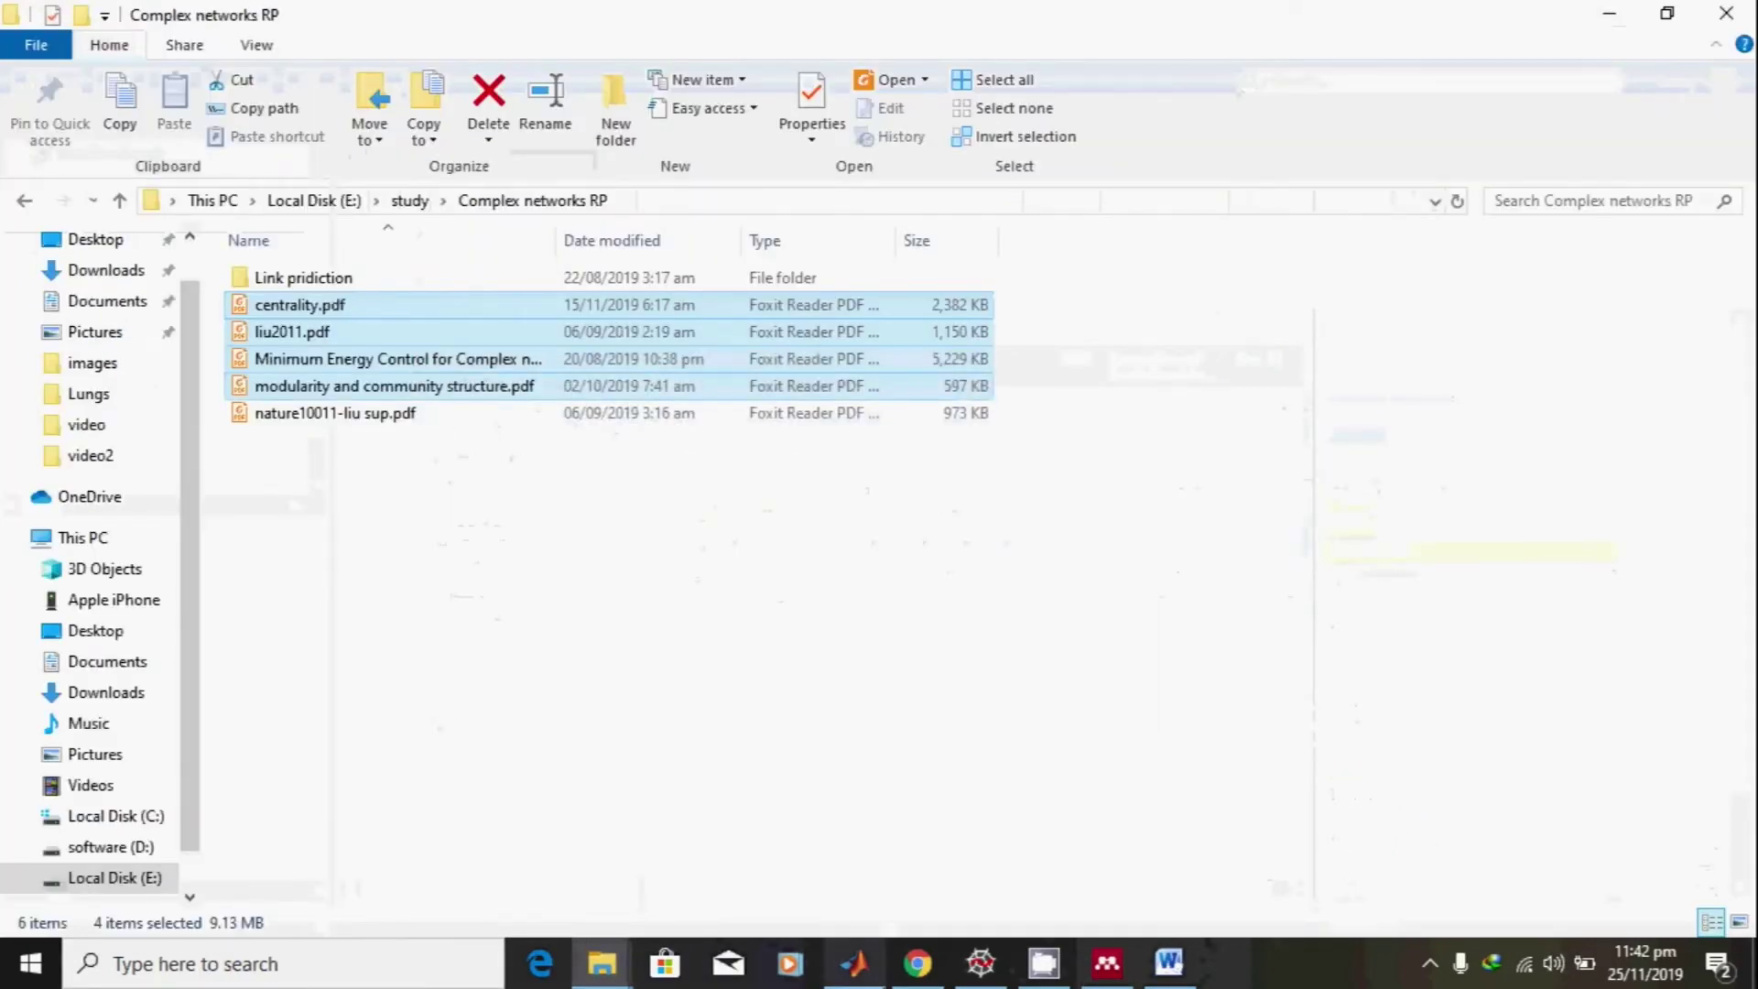
In the Word document, start a sentence with "In" and cite the 2006 paper "Modularity and community structure in networks" from Mendeley.
{"action": "mouse_move", "coordinate": [1042, 957]}
{"action": "left_click", "coordinate": [1168, 962]}
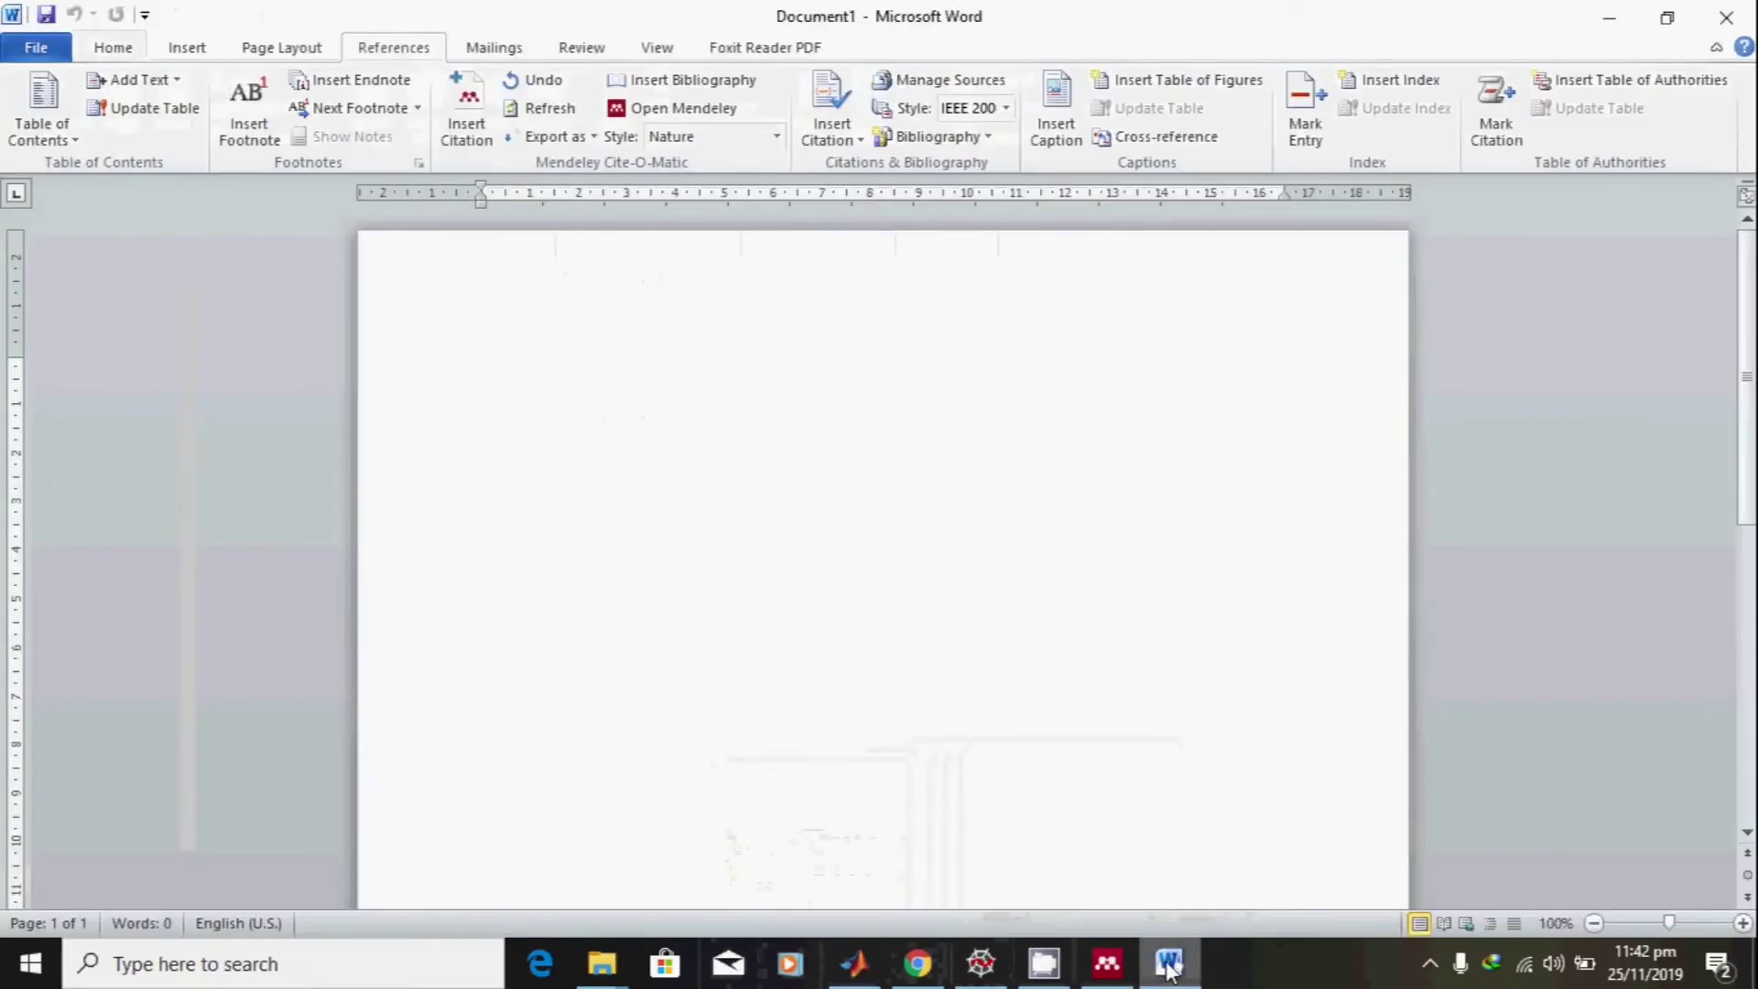
{"action": "type", "text": "In"}
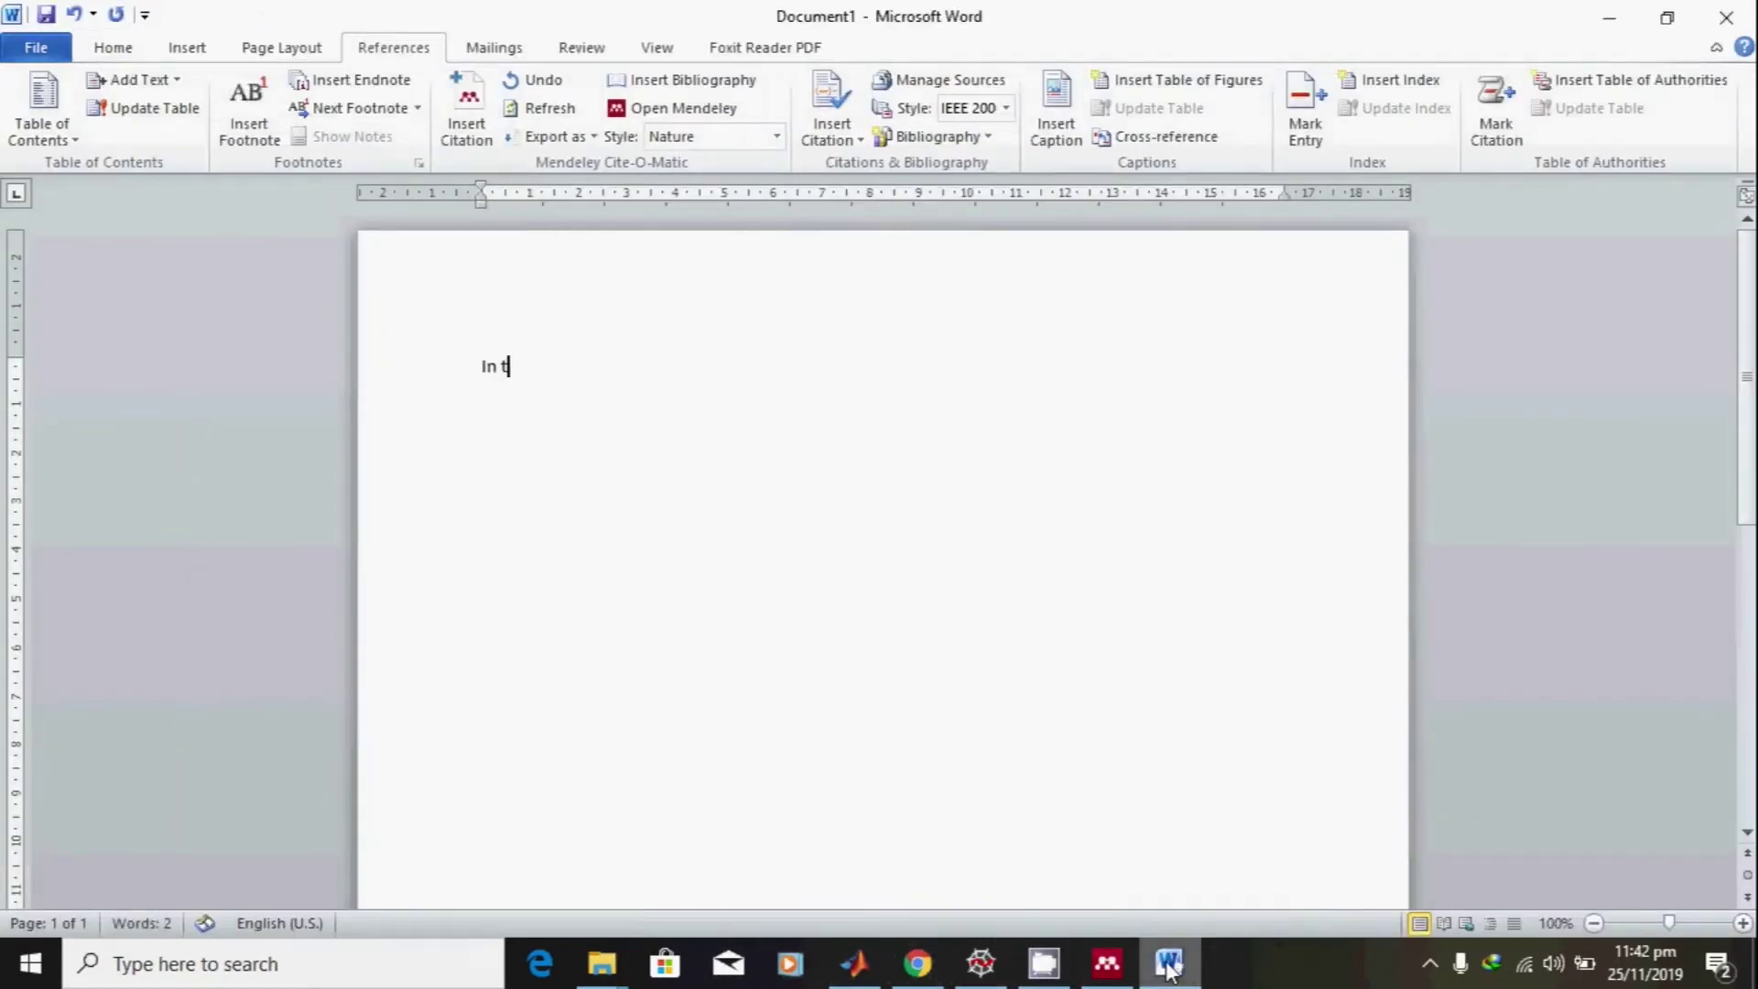
{"action": "left_click", "coordinate": [467, 124]}
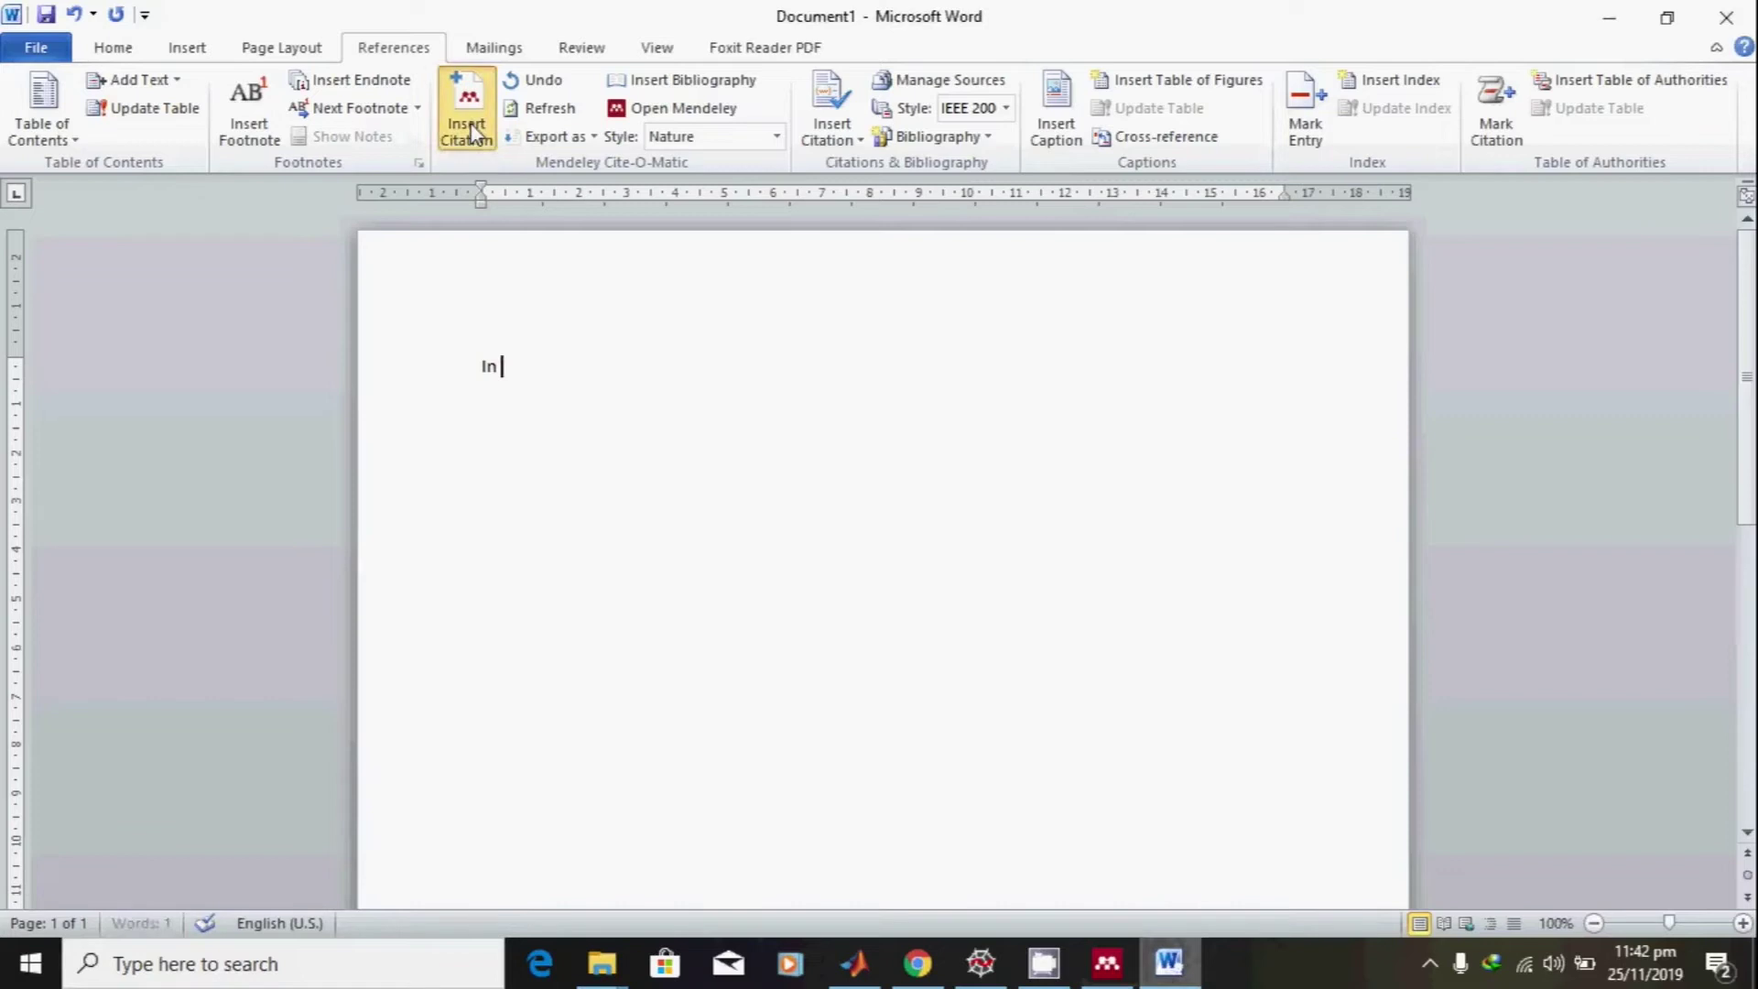
{"action": "type", "text": "200"}
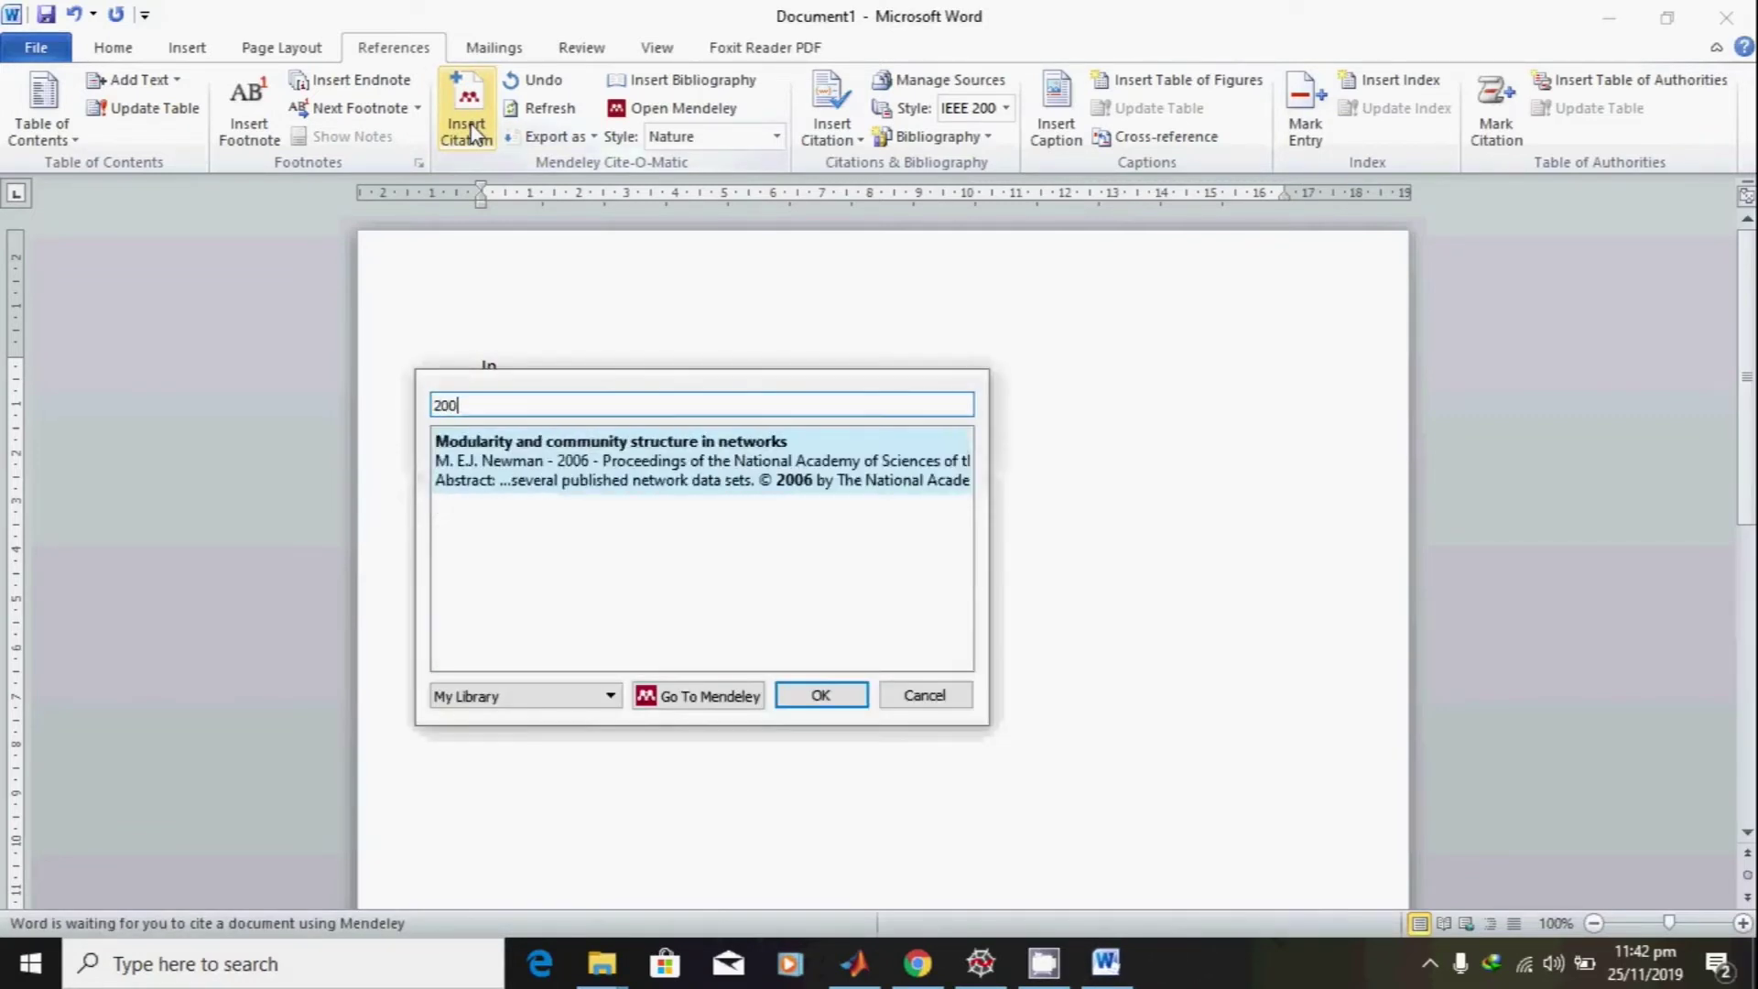
{"action": "type", "text": "6"}
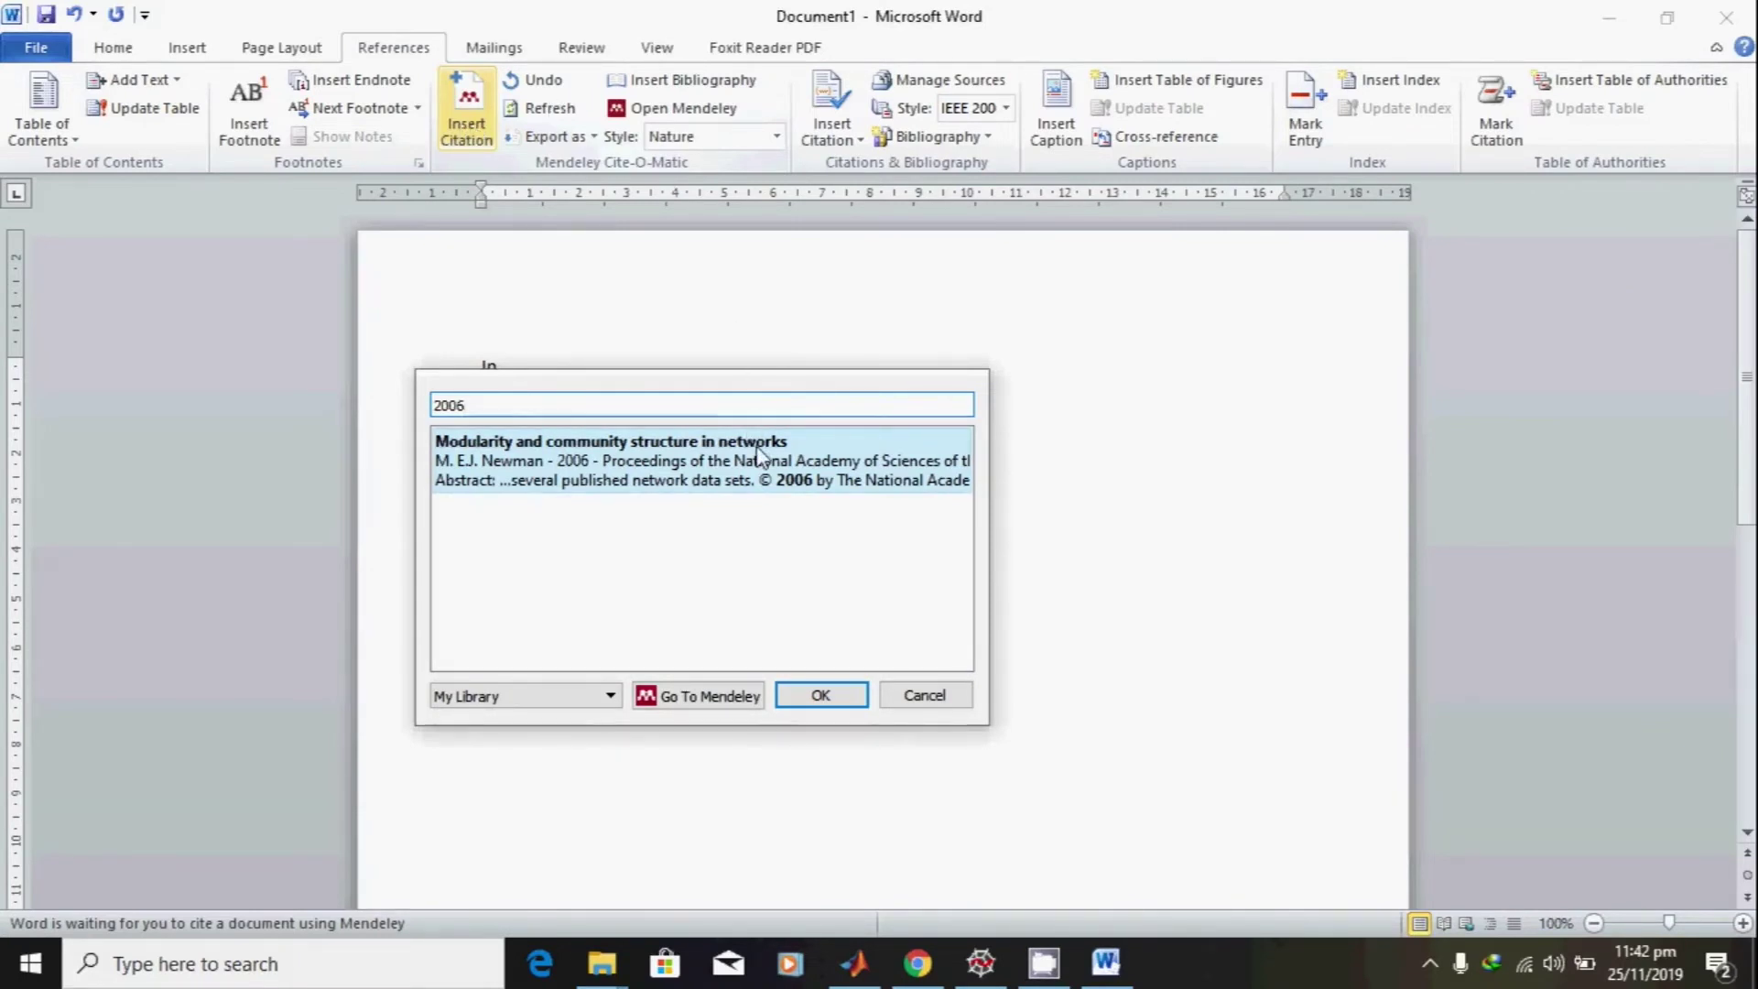
{"action": "left_click", "coordinate": [758, 455]}
{"action": "left_click", "coordinate": [839, 450]}
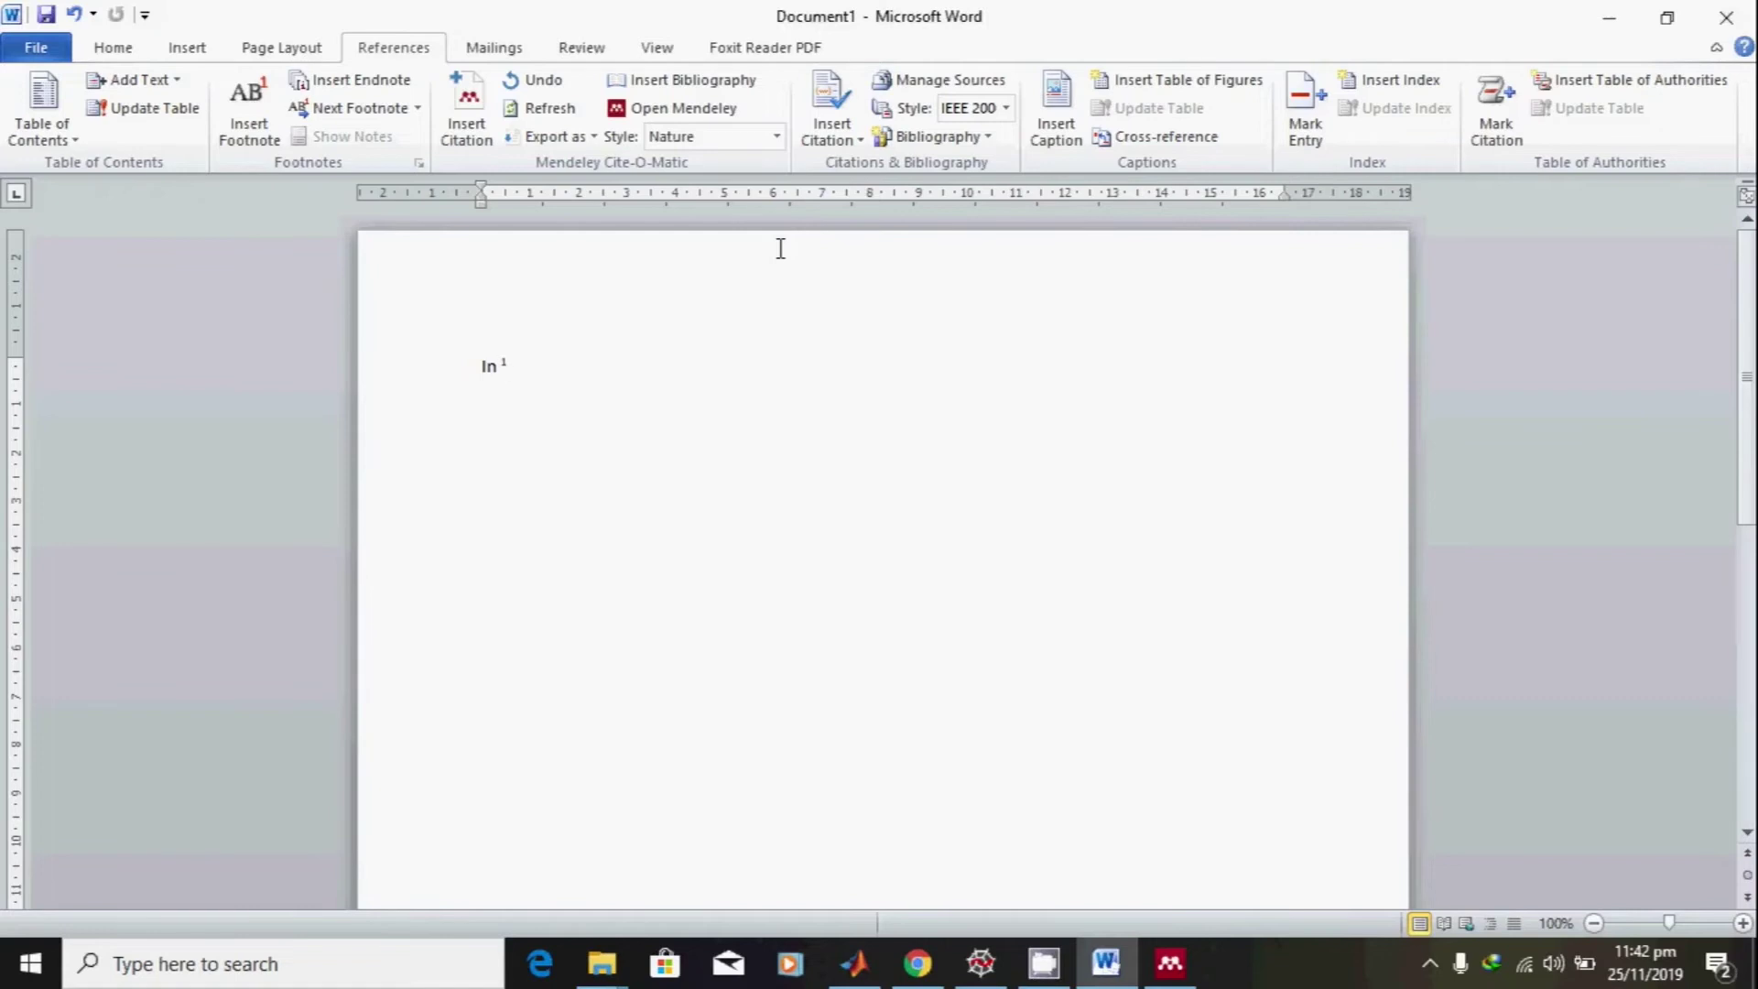
Set the Mendeley citation style to IEEE and continue the sentence with "author proposed an algorithm and in".
{"action": "left_click", "coordinate": [749, 141]}
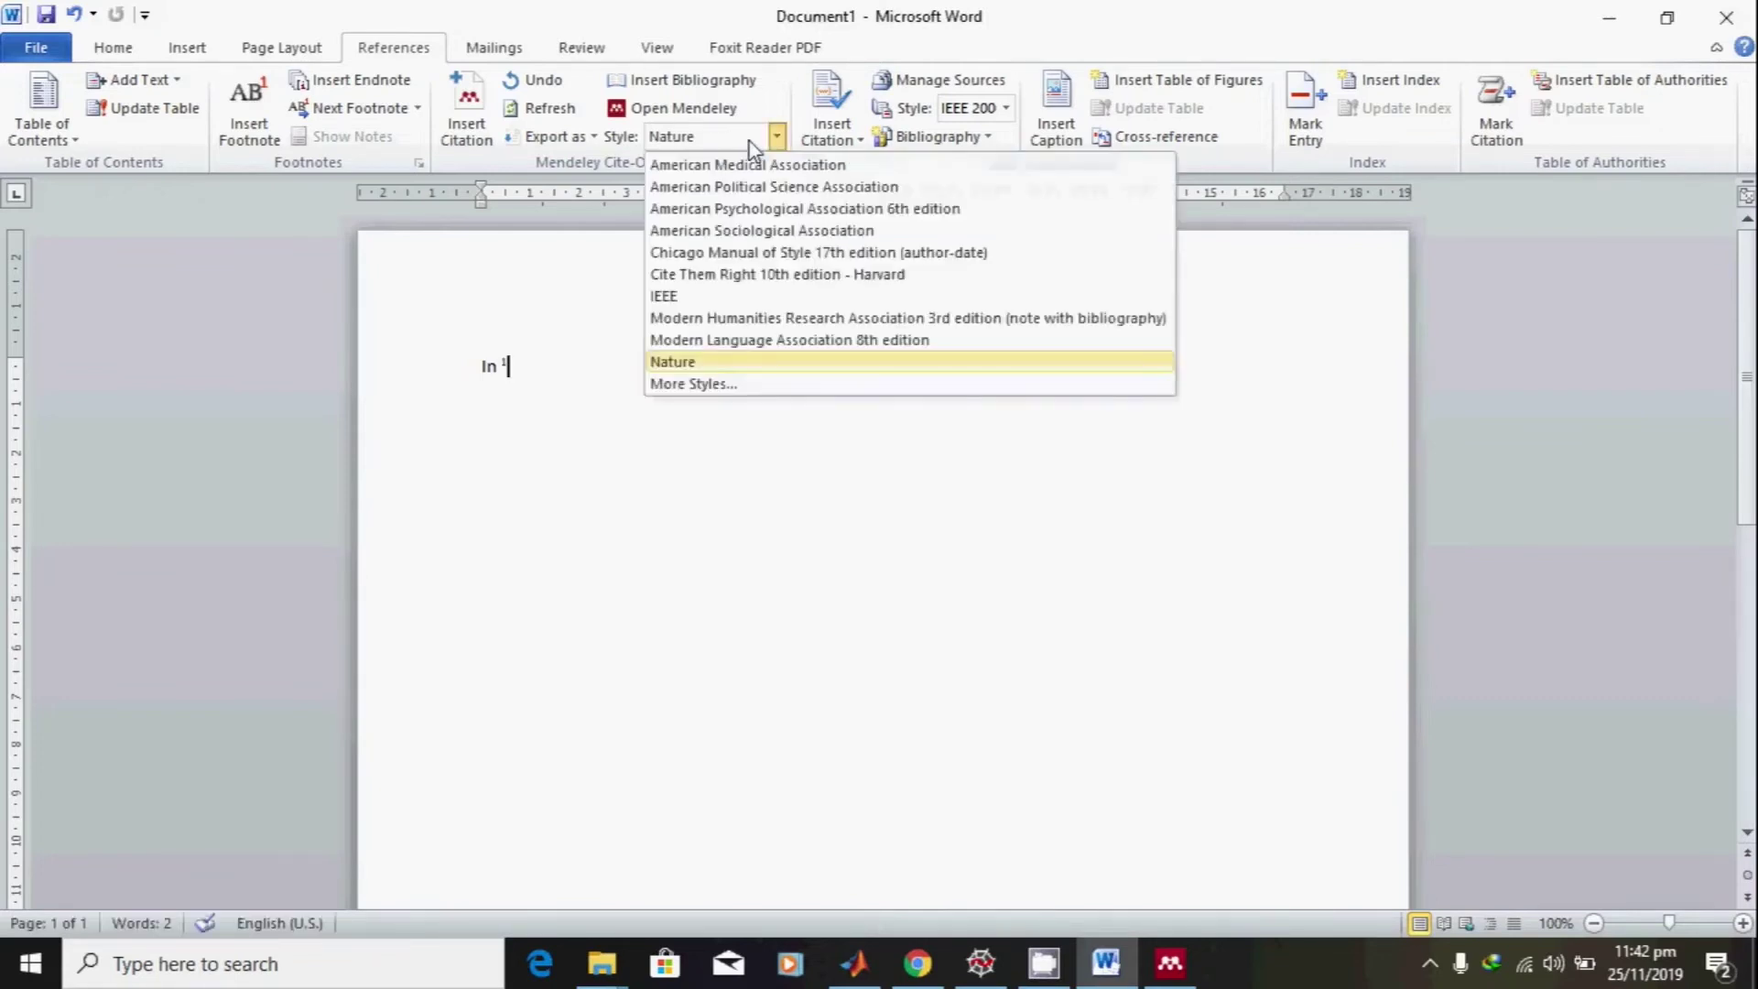
{"action": "left_click", "coordinate": [714, 296]}
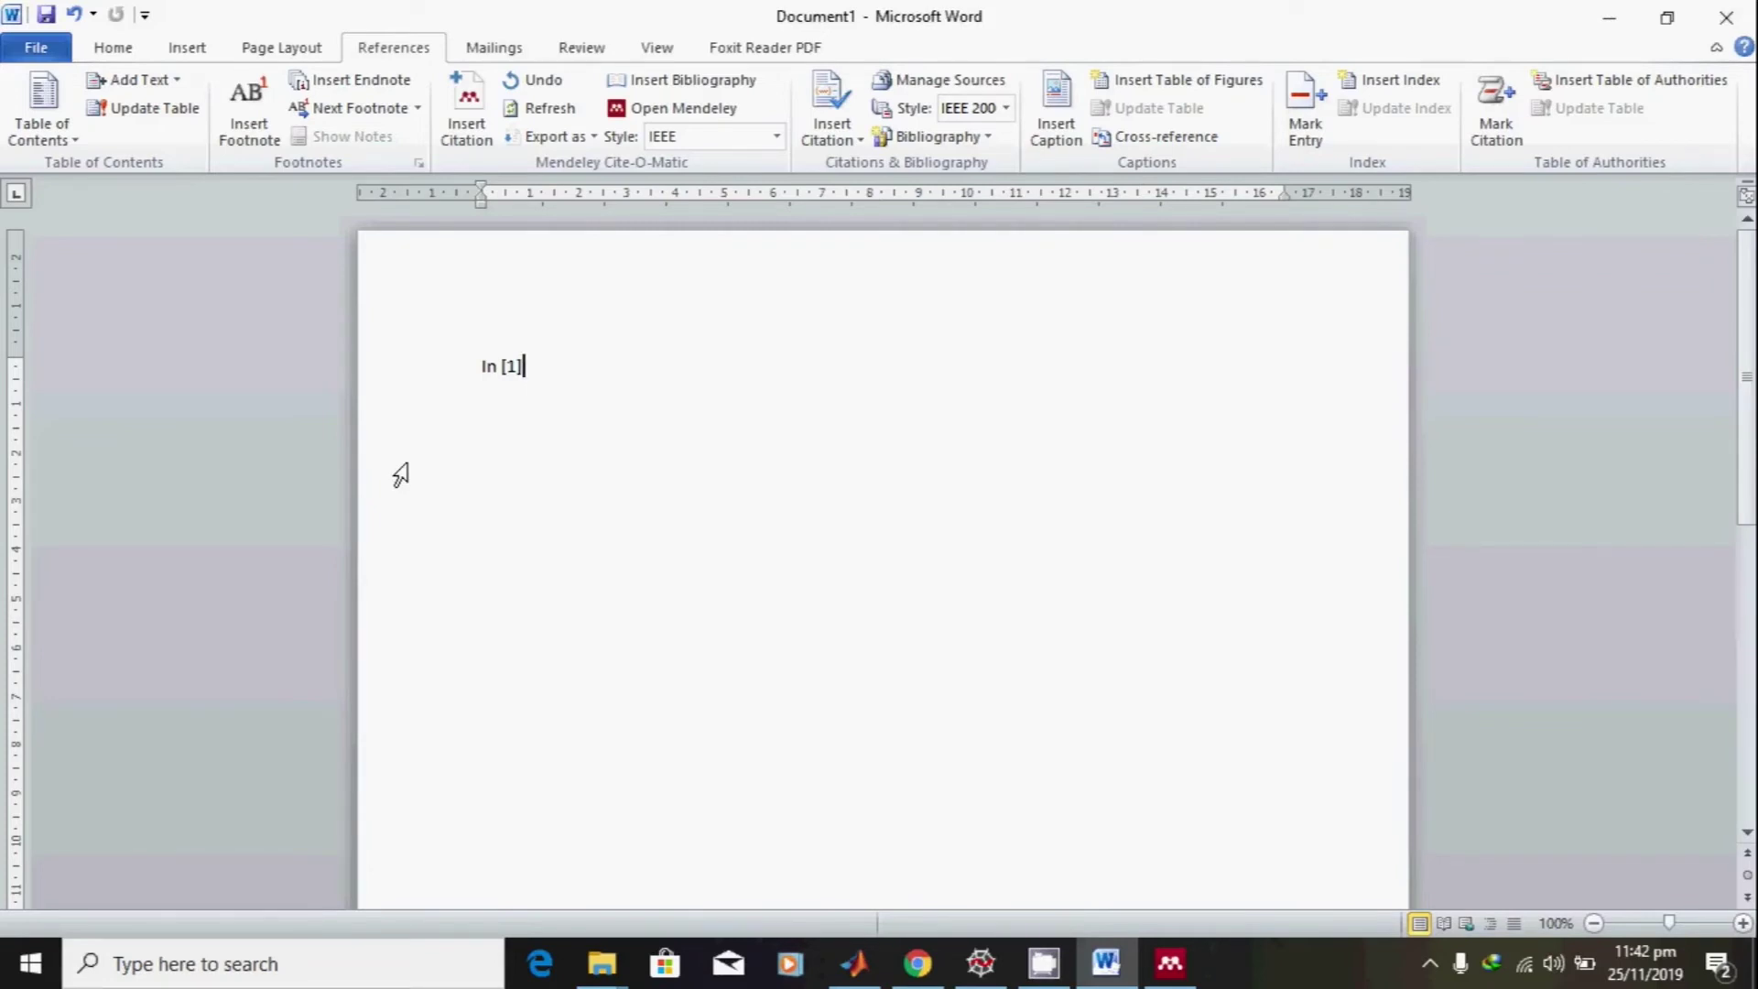
{"action": "type", "text": "author proposed an algorithm and in"}
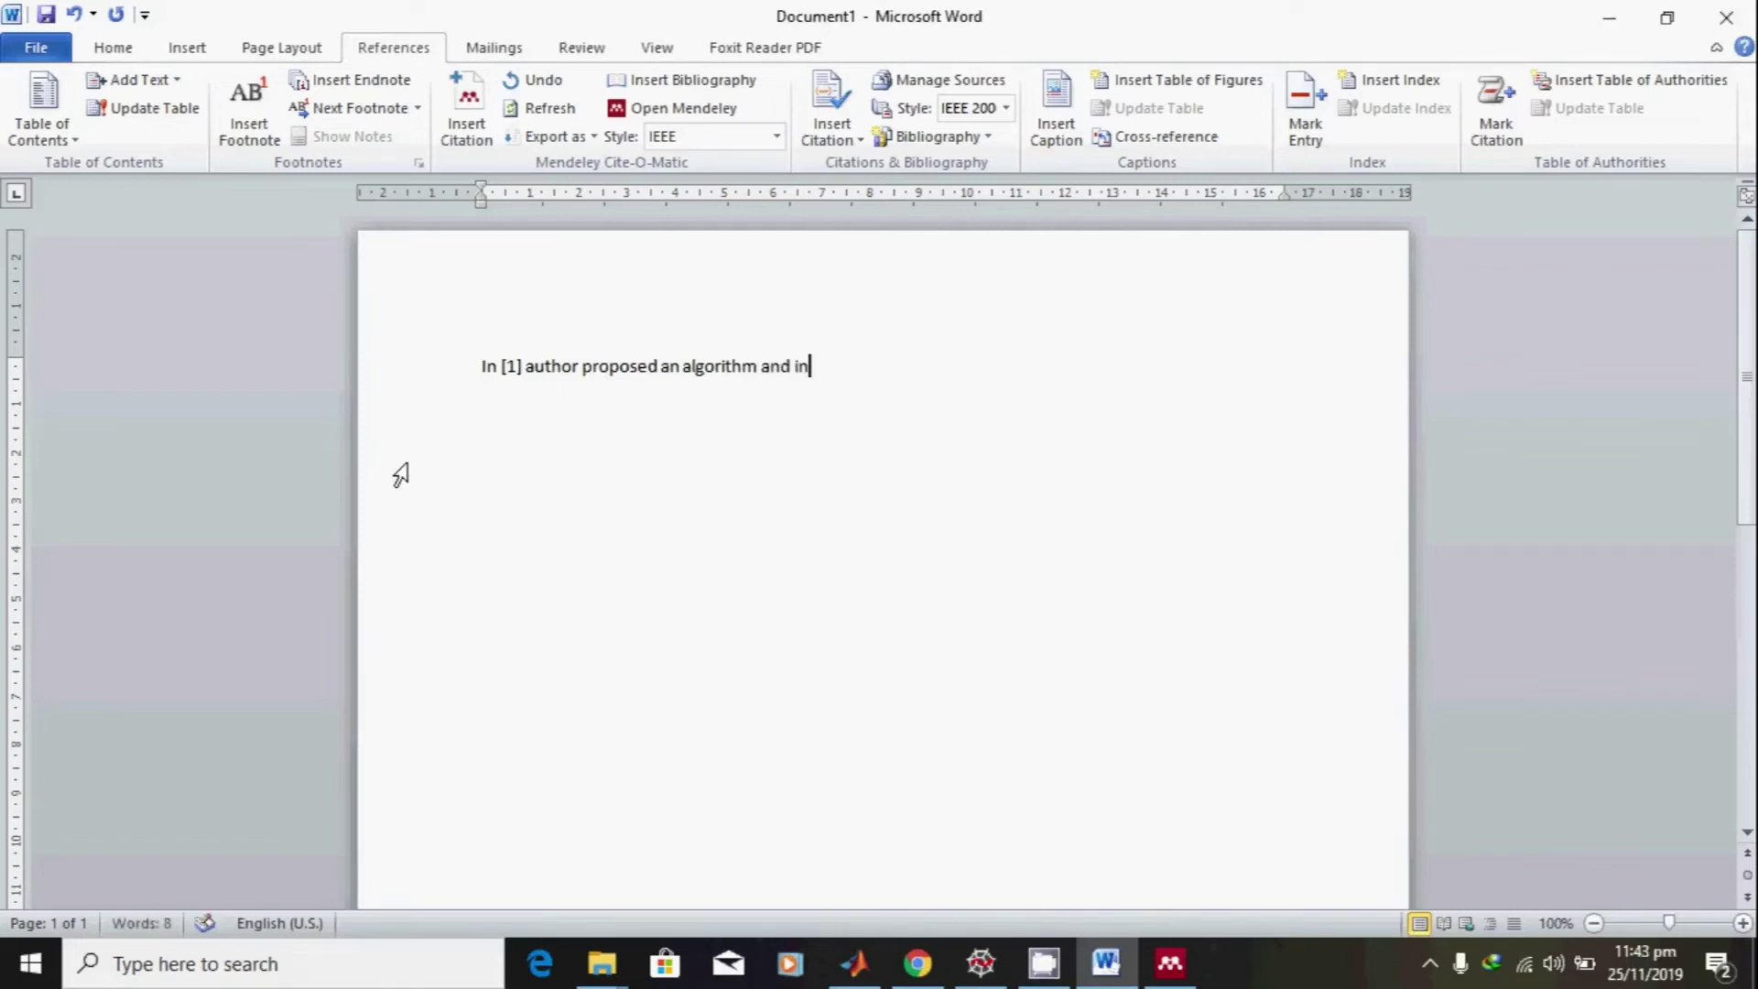
Cite the 2011 paper "Controllability of complex networks" from Mendeley at the end of the sentence.
{"action": "left_click", "coordinate": [462, 128]}
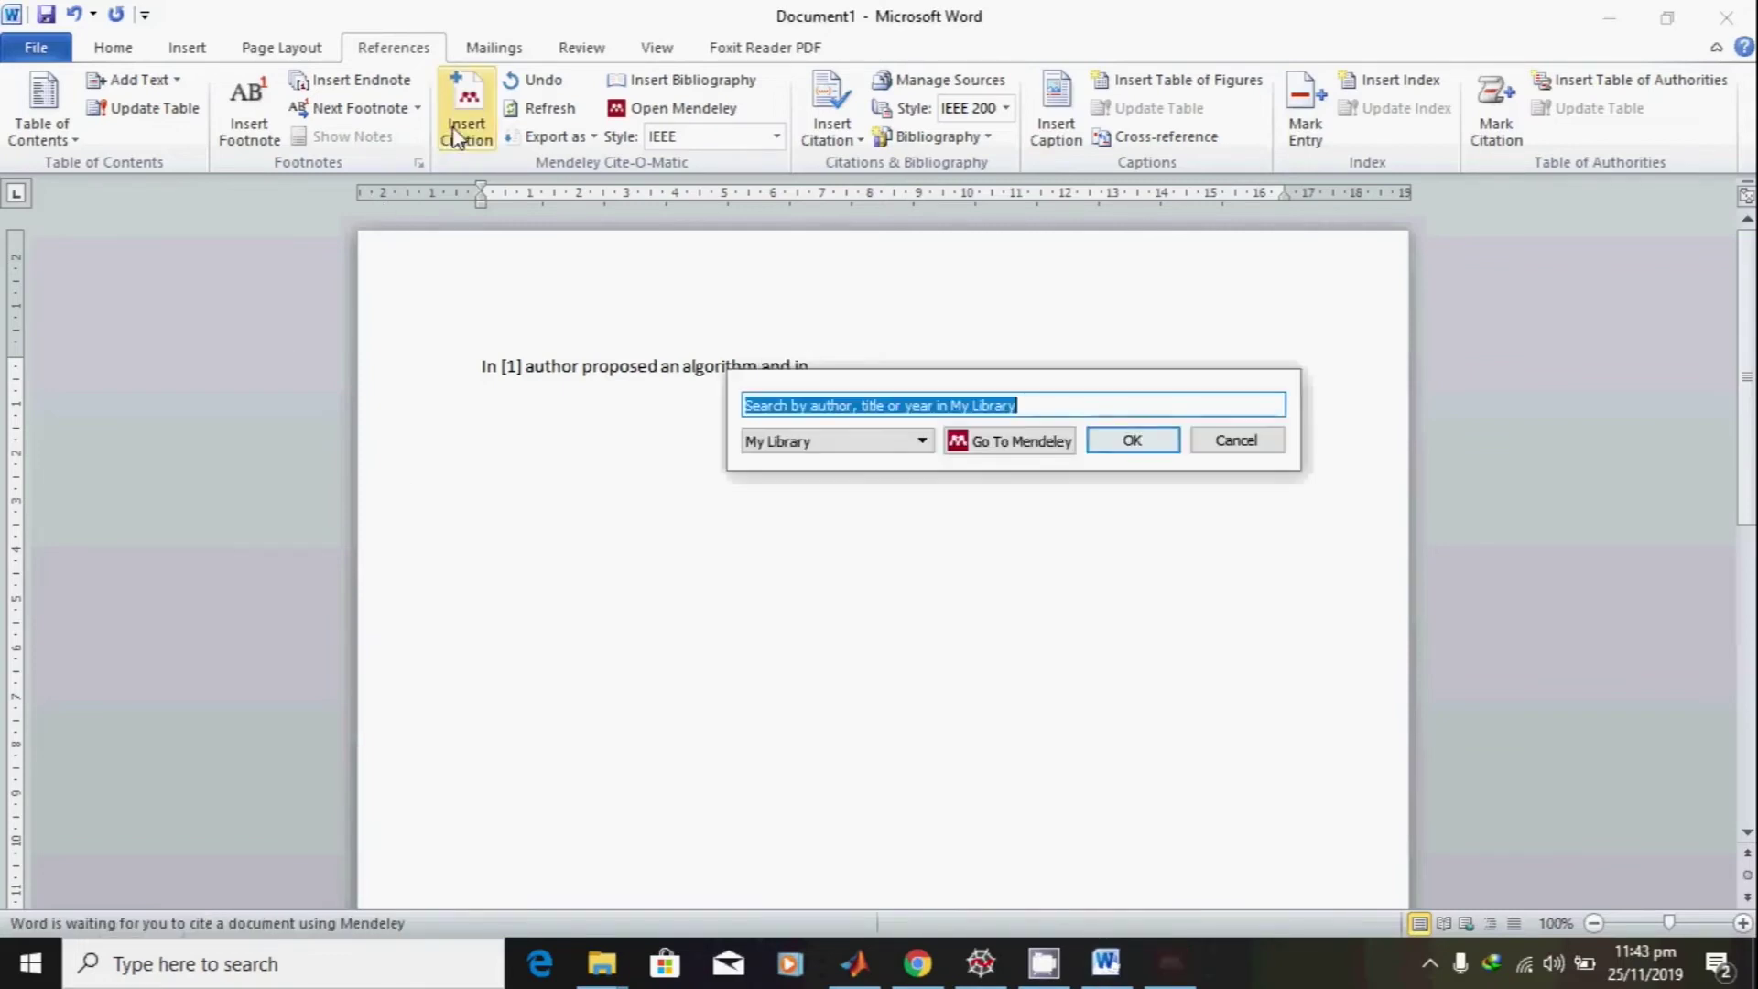
{"action": "type", "text": "2011"}
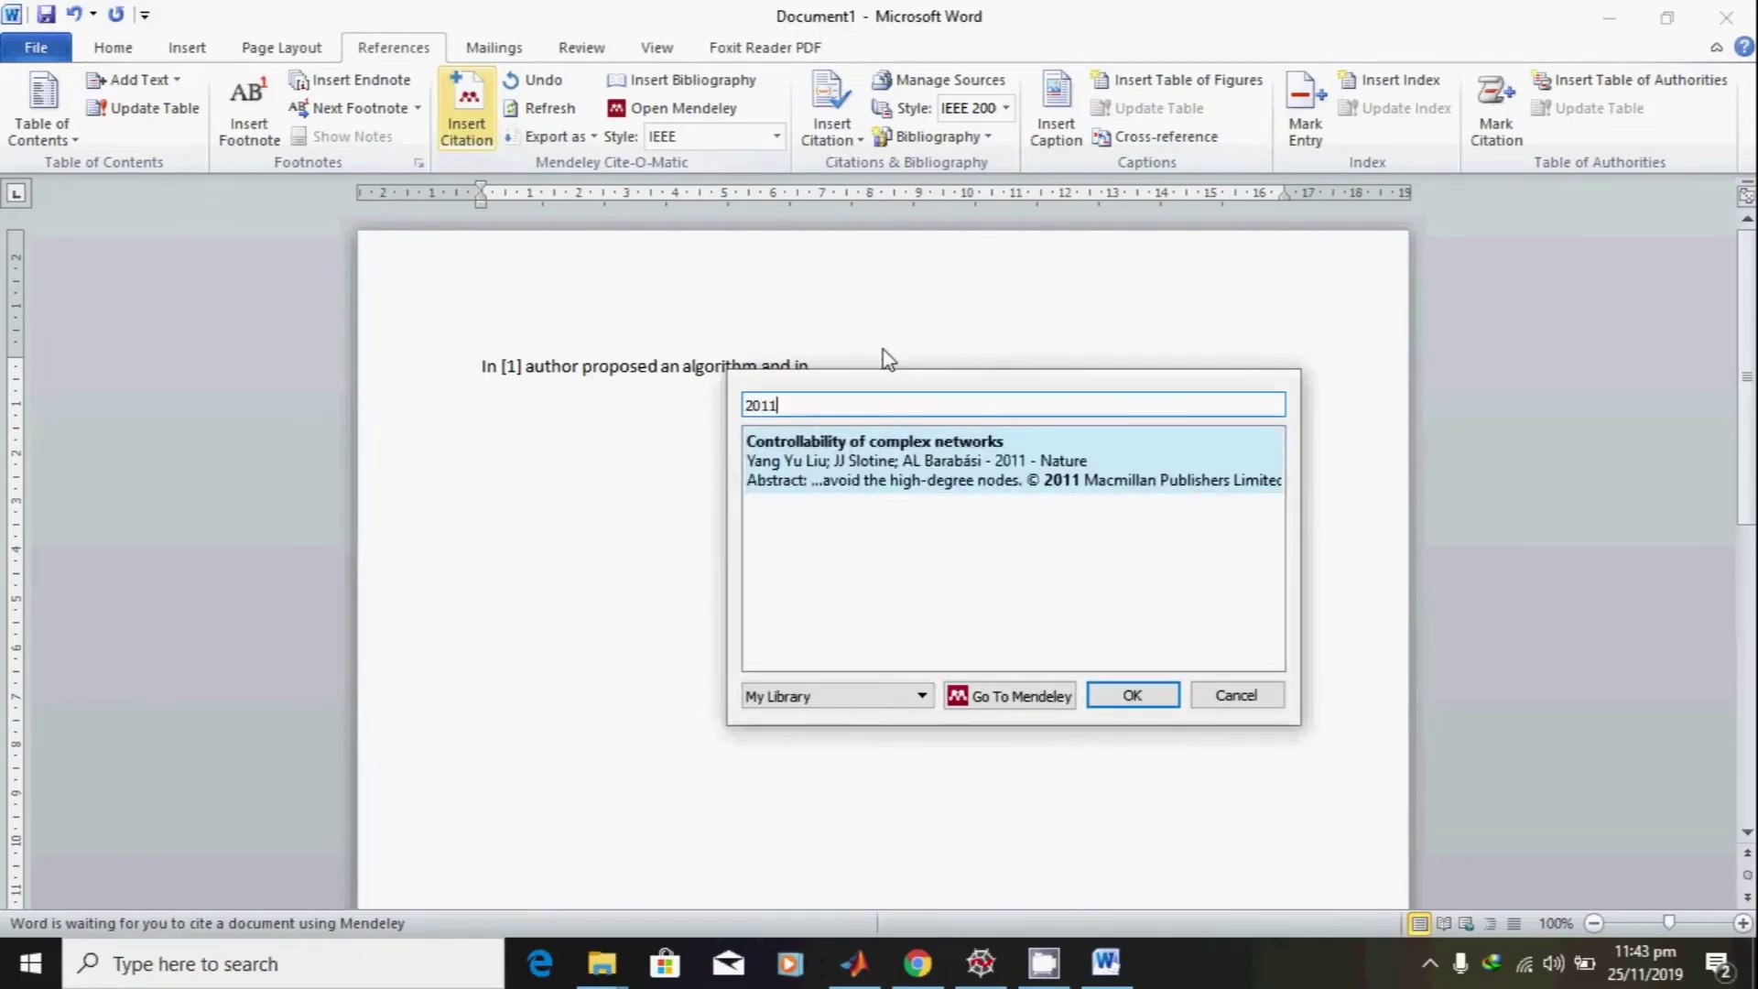
{"action": "key", "text": "Return"}
{"action": "left_click", "coordinate": [1132, 441]}
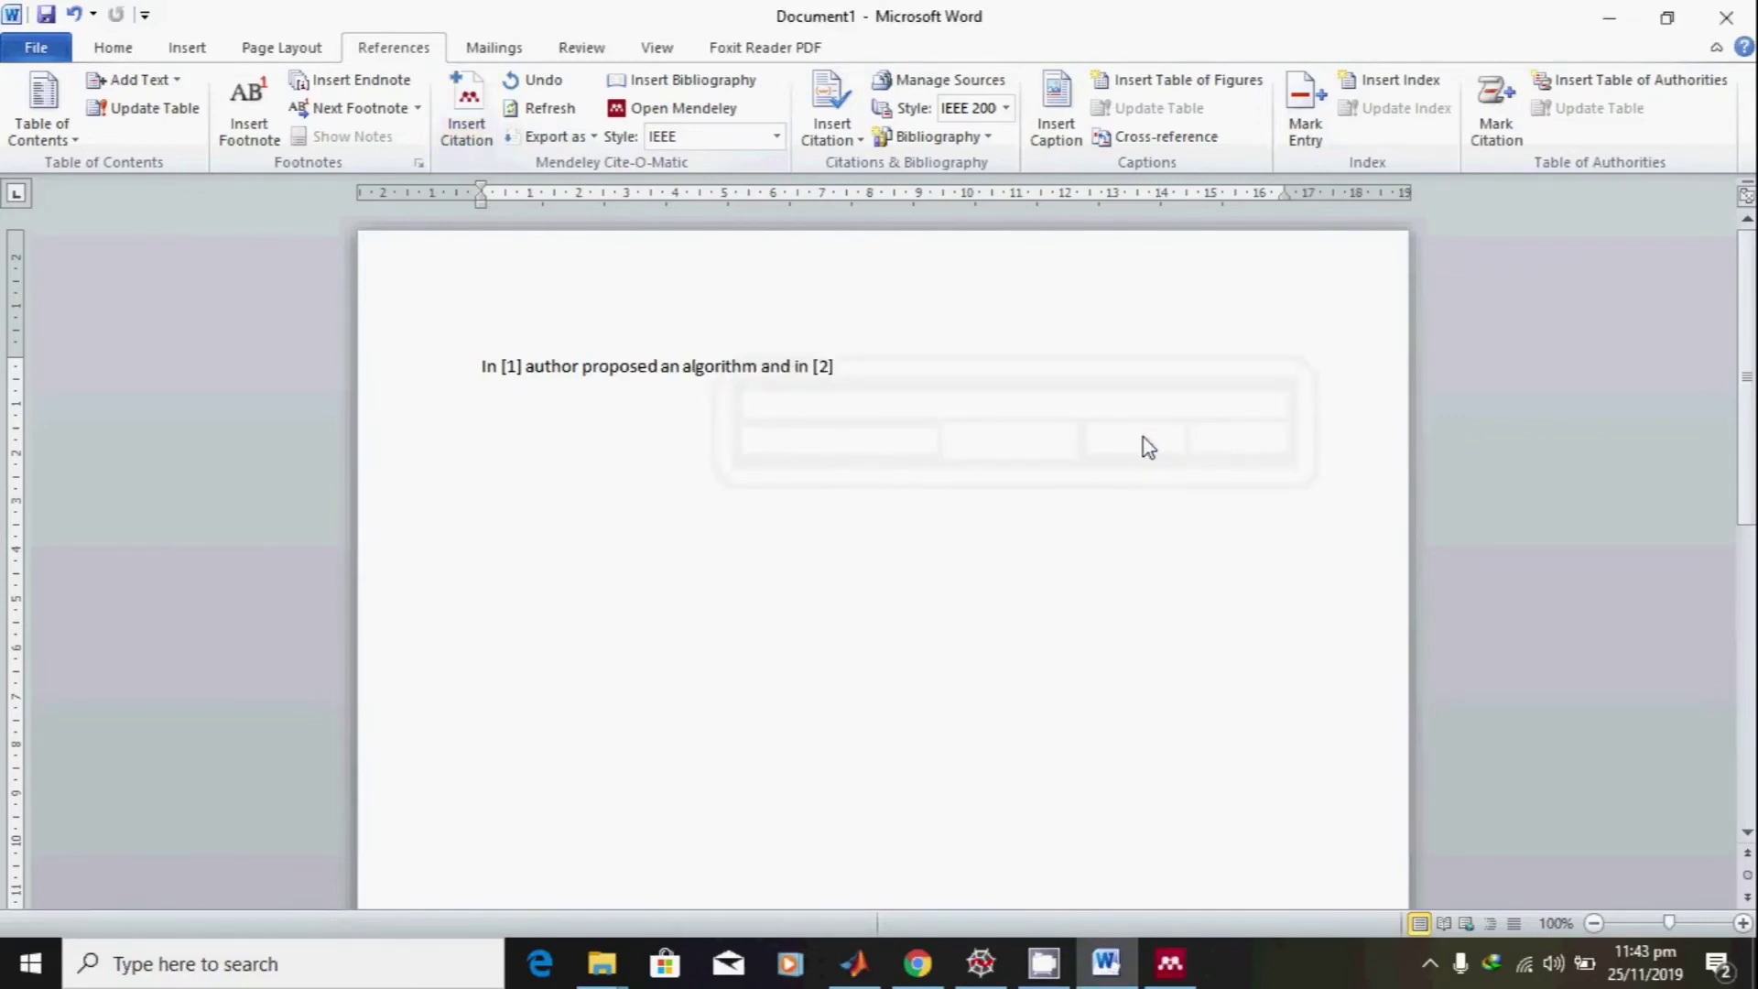
Edit the sentence's first citation to add the 2018 paper "Minimum energy control for complex networks".
{"action": "left_click", "coordinate": [510, 366]}
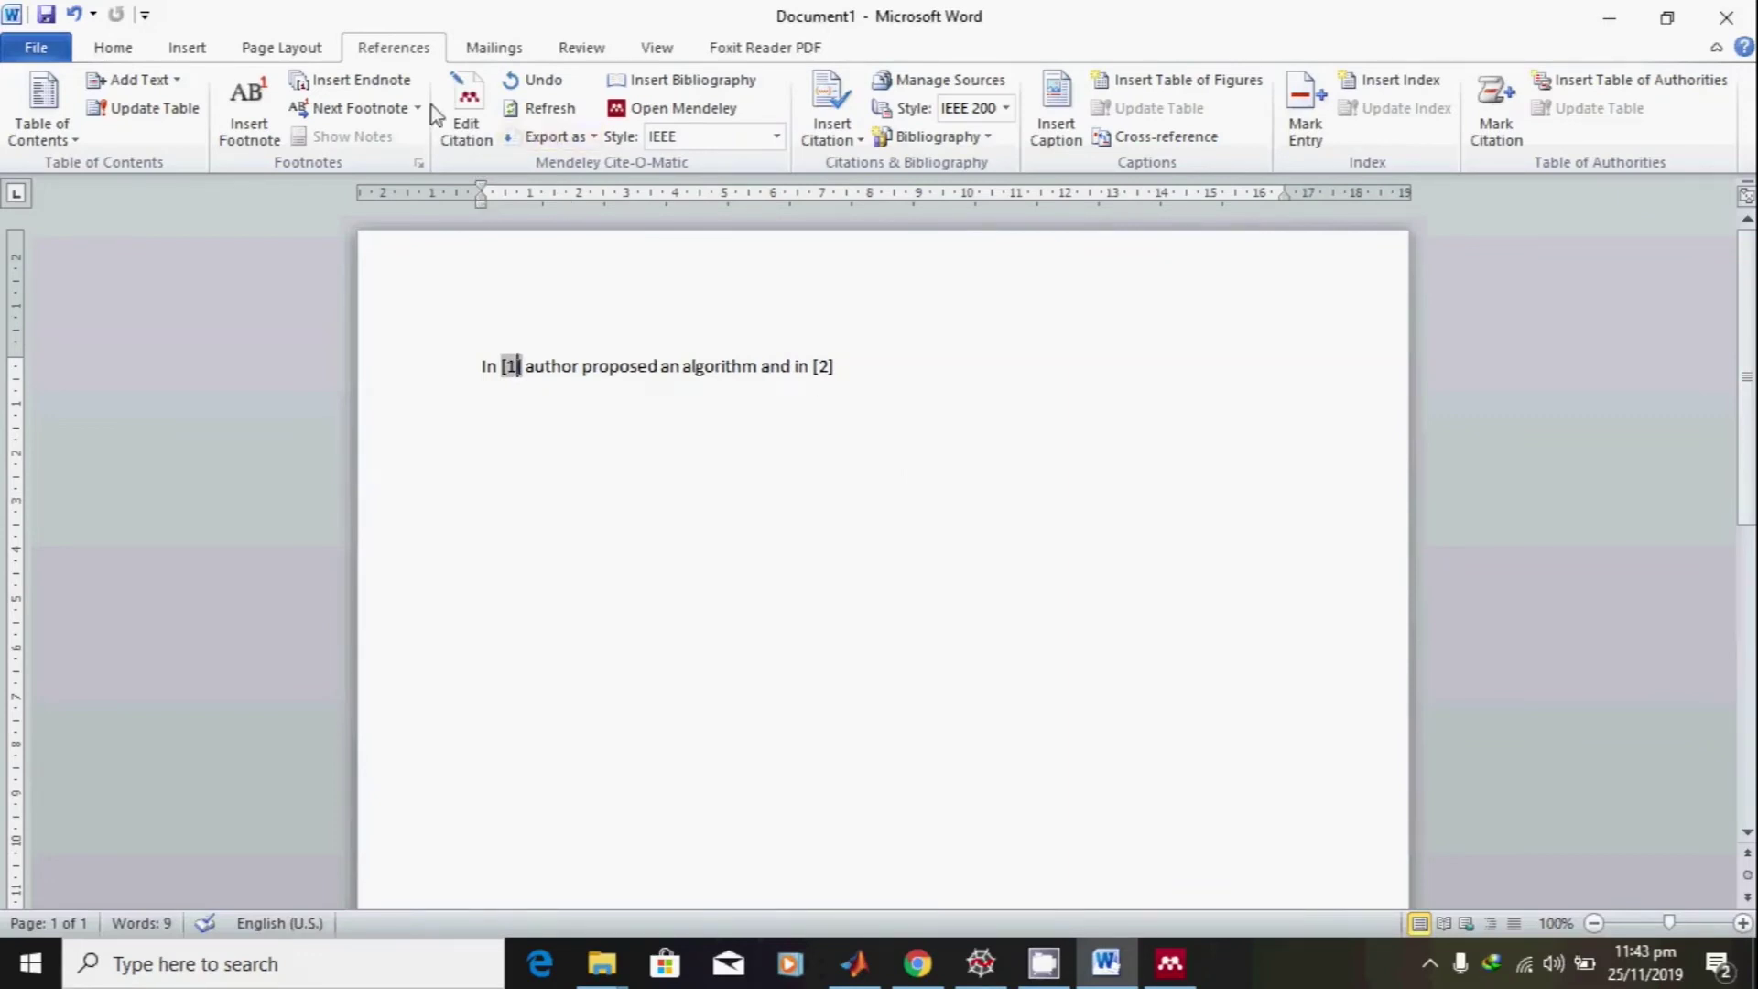
{"action": "left_click", "coordinate": [466, 108]}
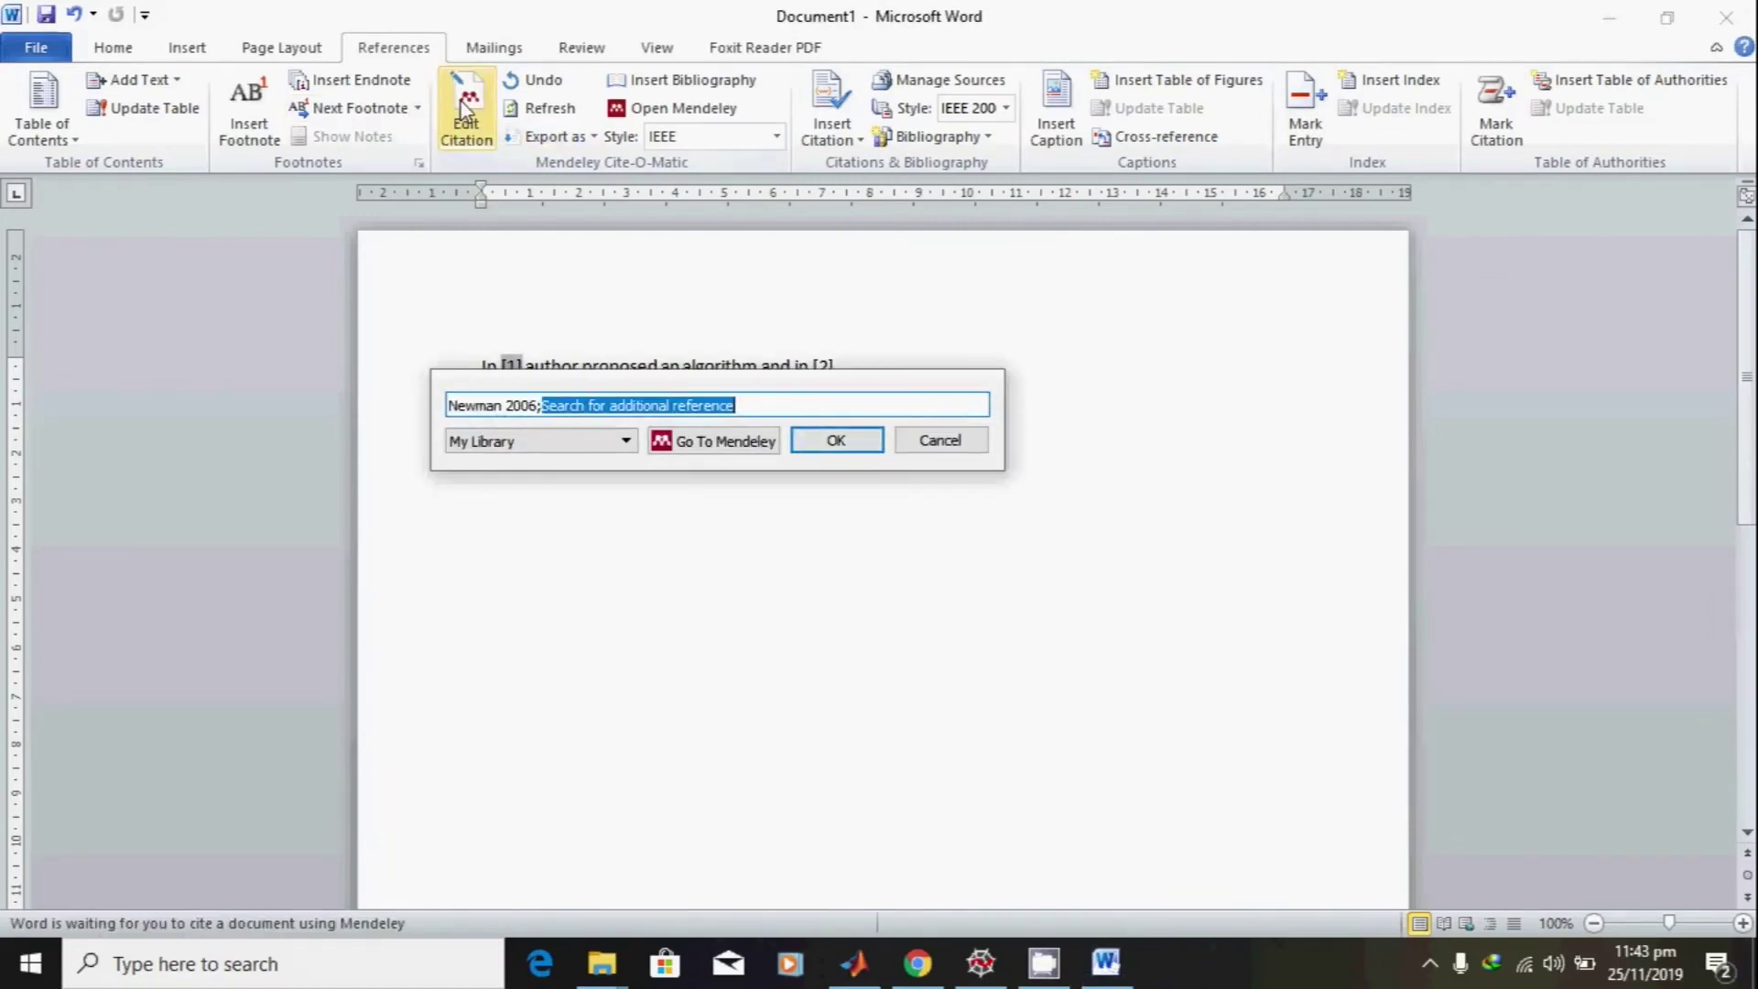
{"action": "type", "text": "200"}
{"action": "key", "text": "BackSpace"}
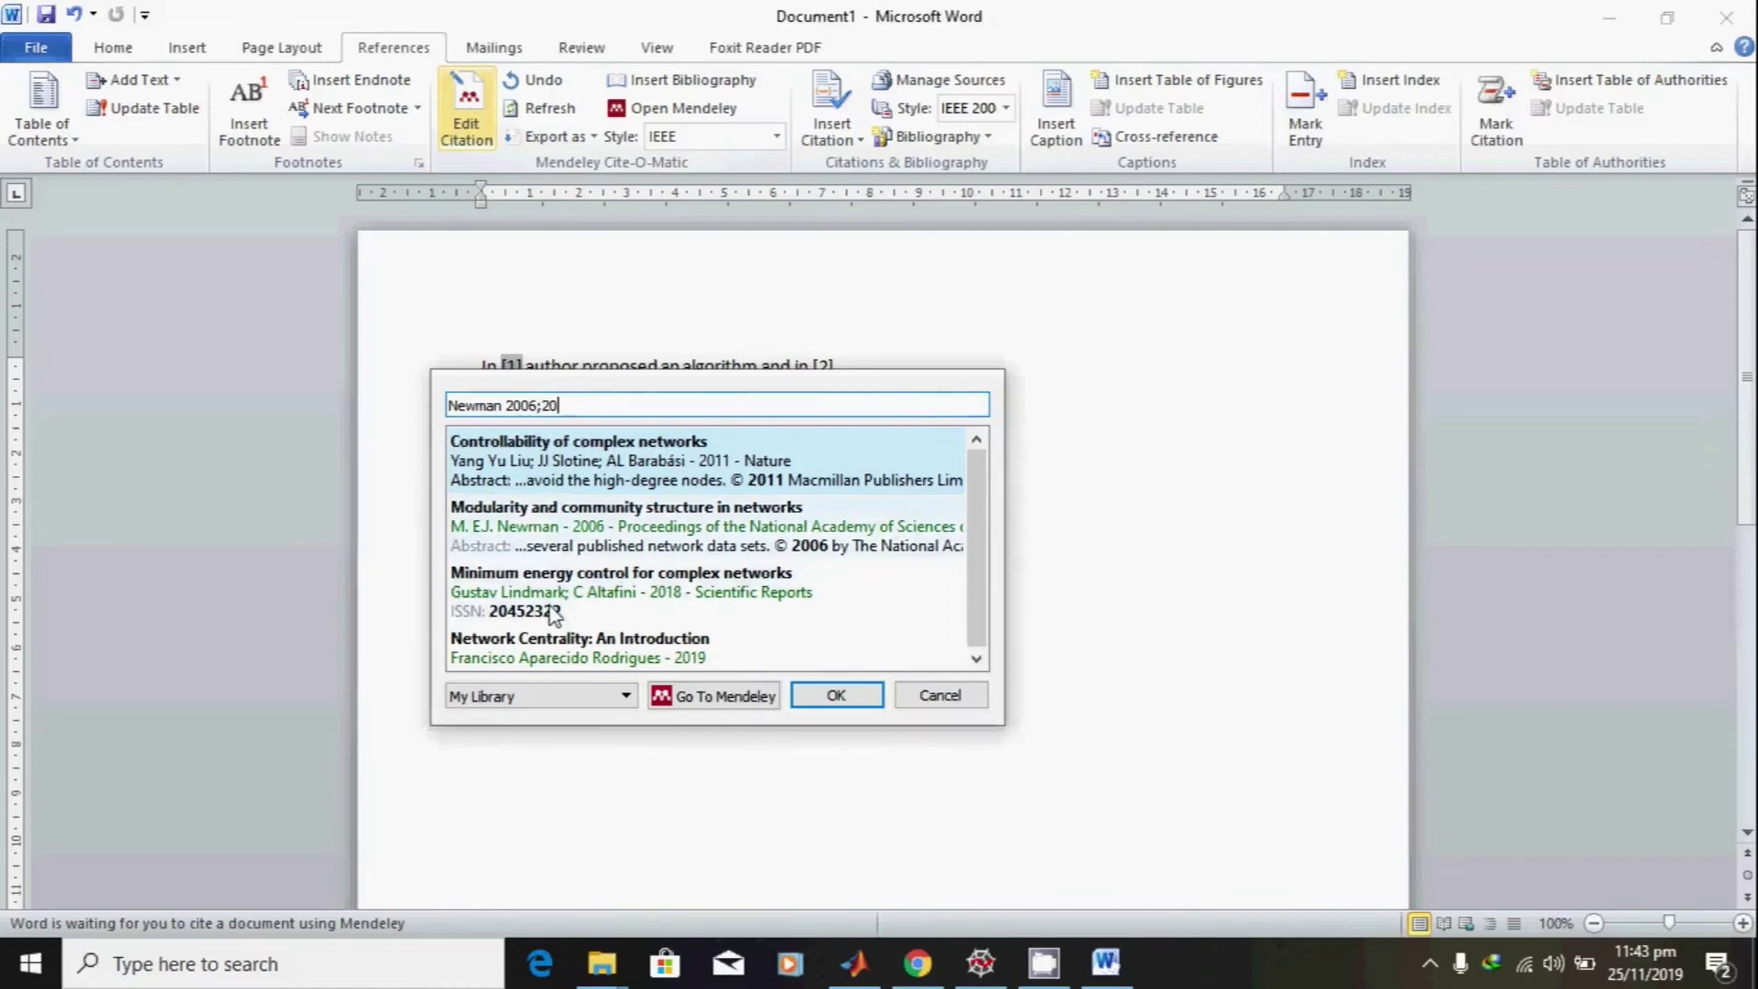
{"action": "left_click", "coordinate": [552, 615]}
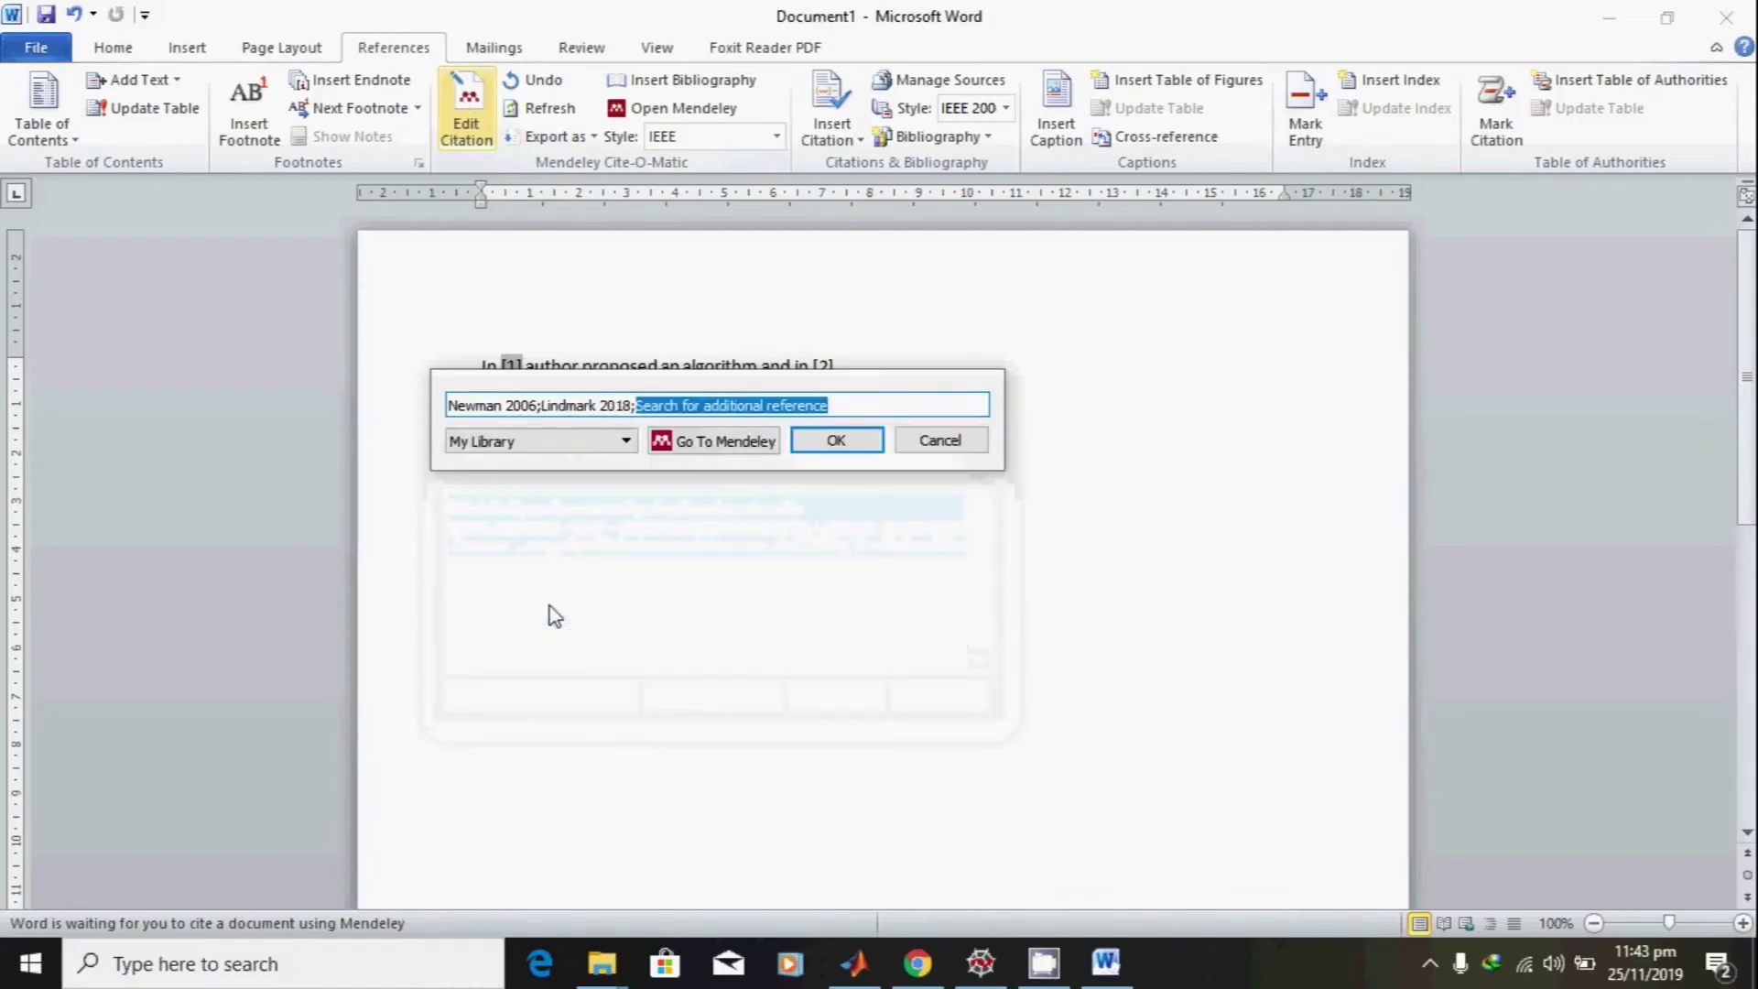
{"action": "left_click", "coordinate": [837, 440]}
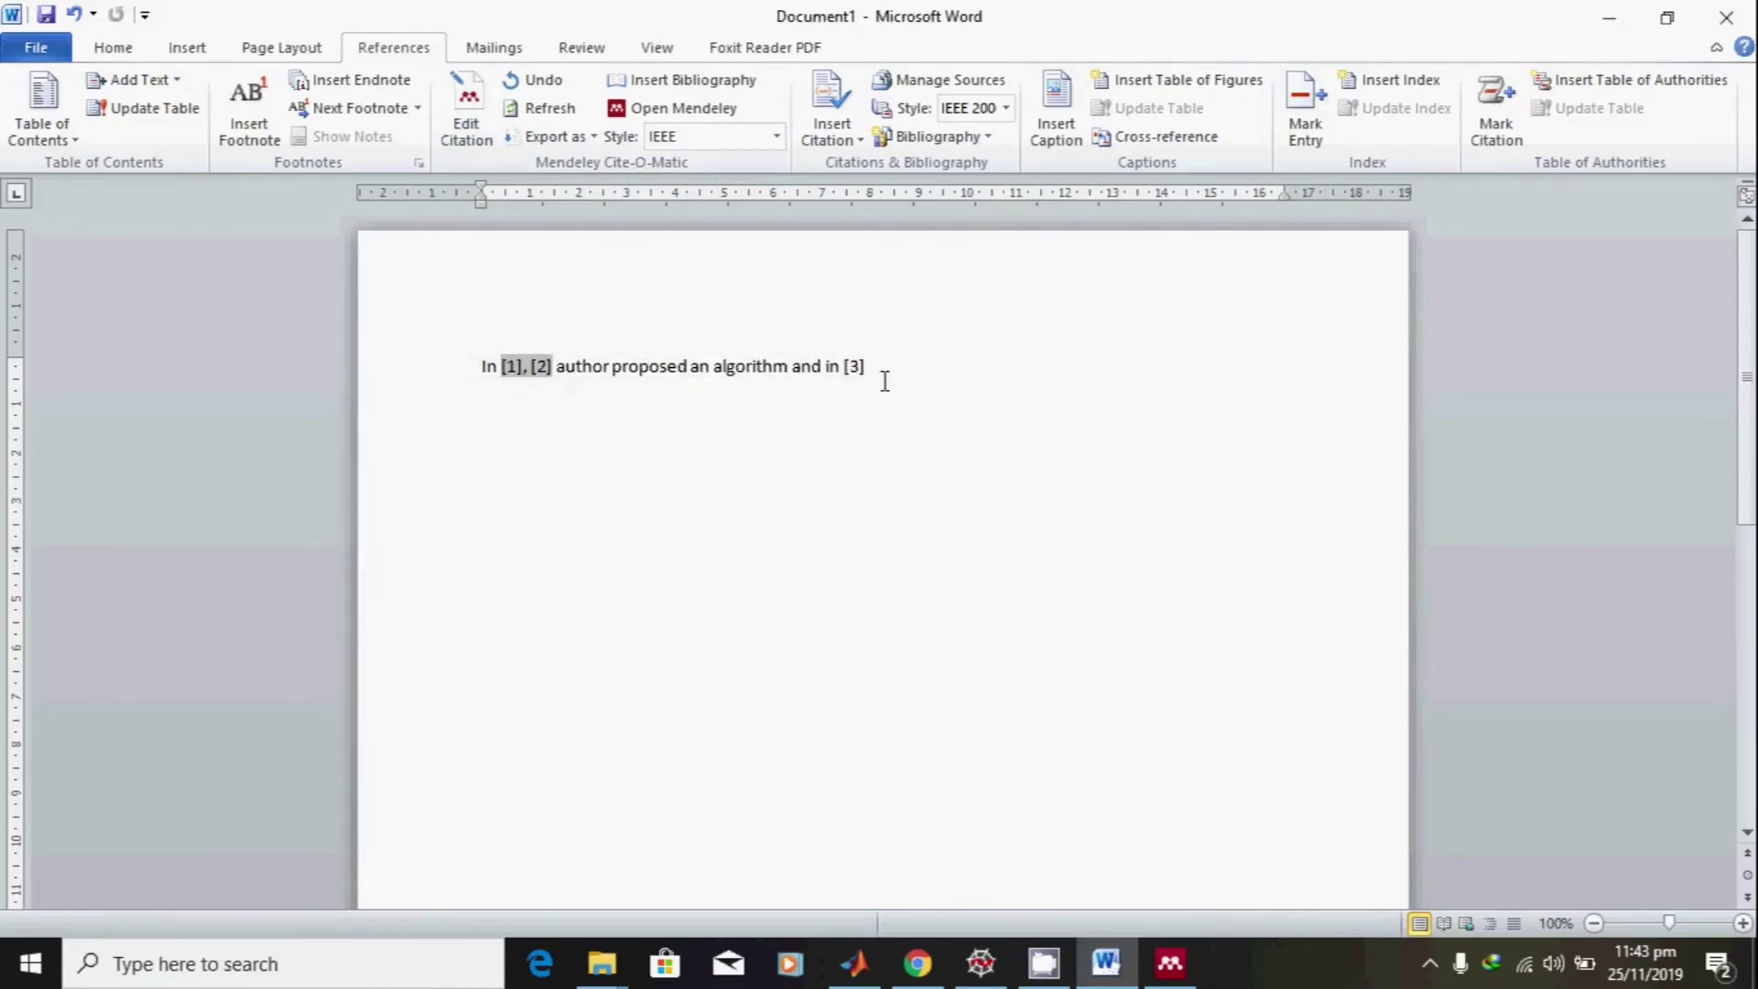
Insert the Mendeley bibliography two paragraphs below the cited sentence.
{"action": "left_click", "coordinate": [910, 365]}
{"action": "key", "text": "Return"}
{"action": "key", "text": "Return"}
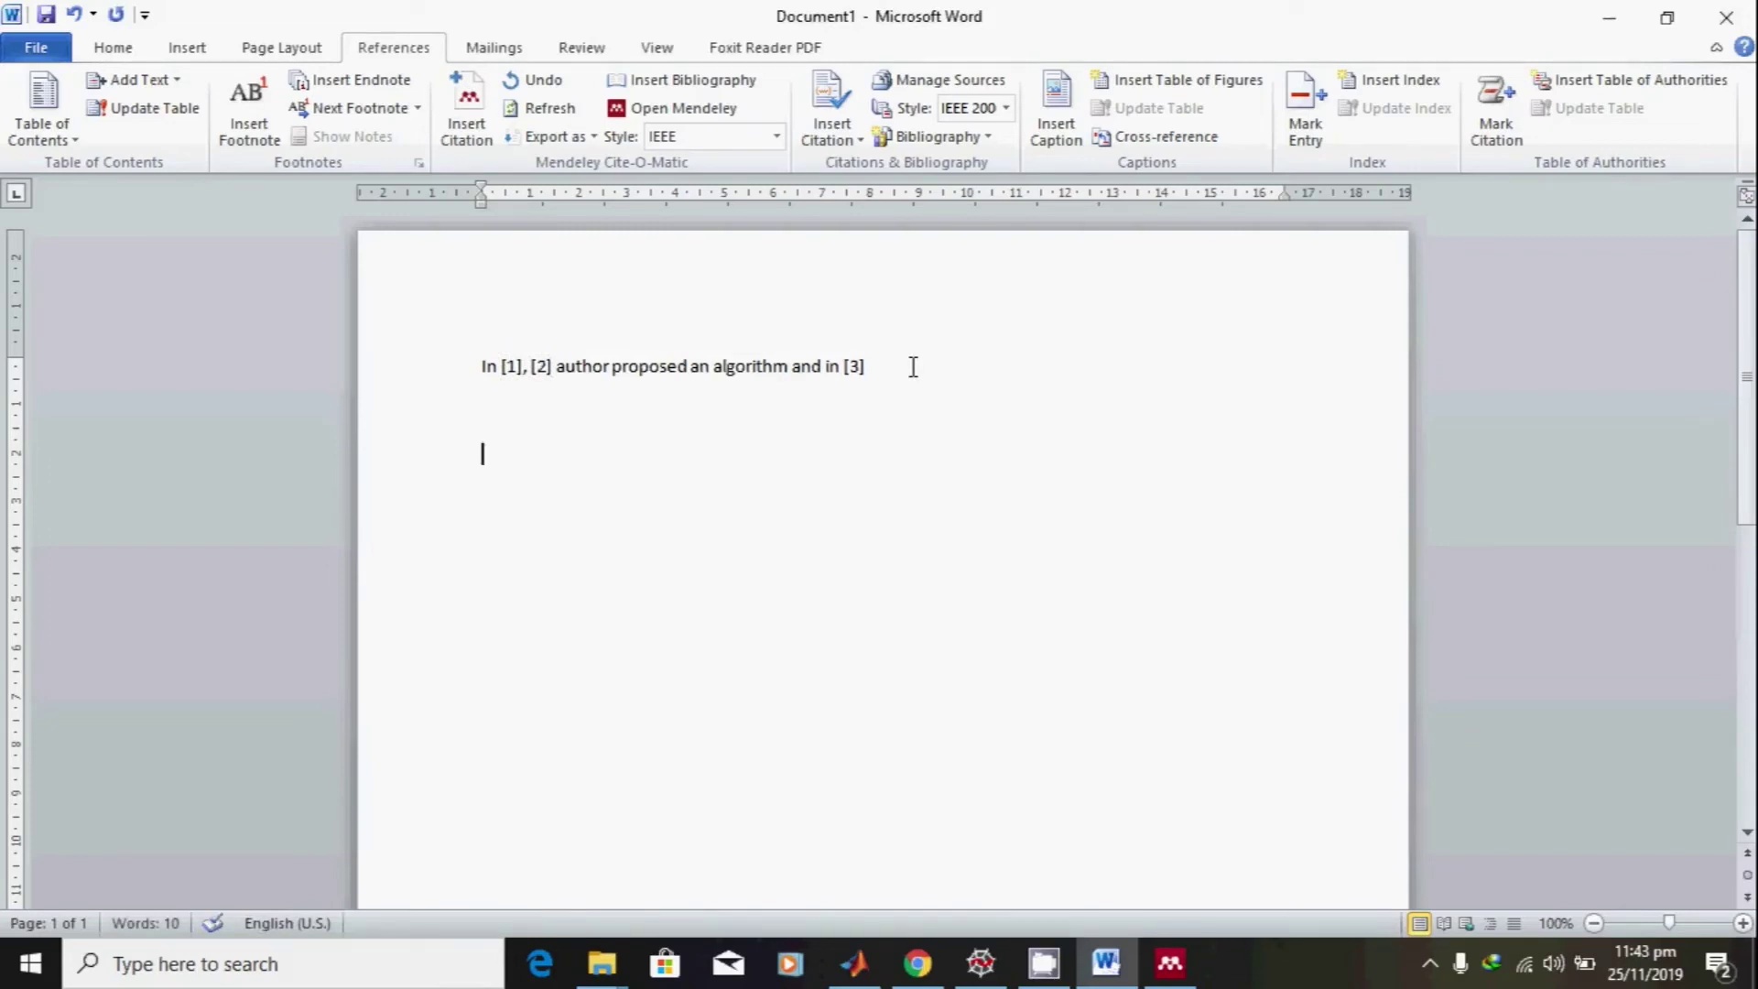
{"action": "left_click", "coordinate": [675, 103]}
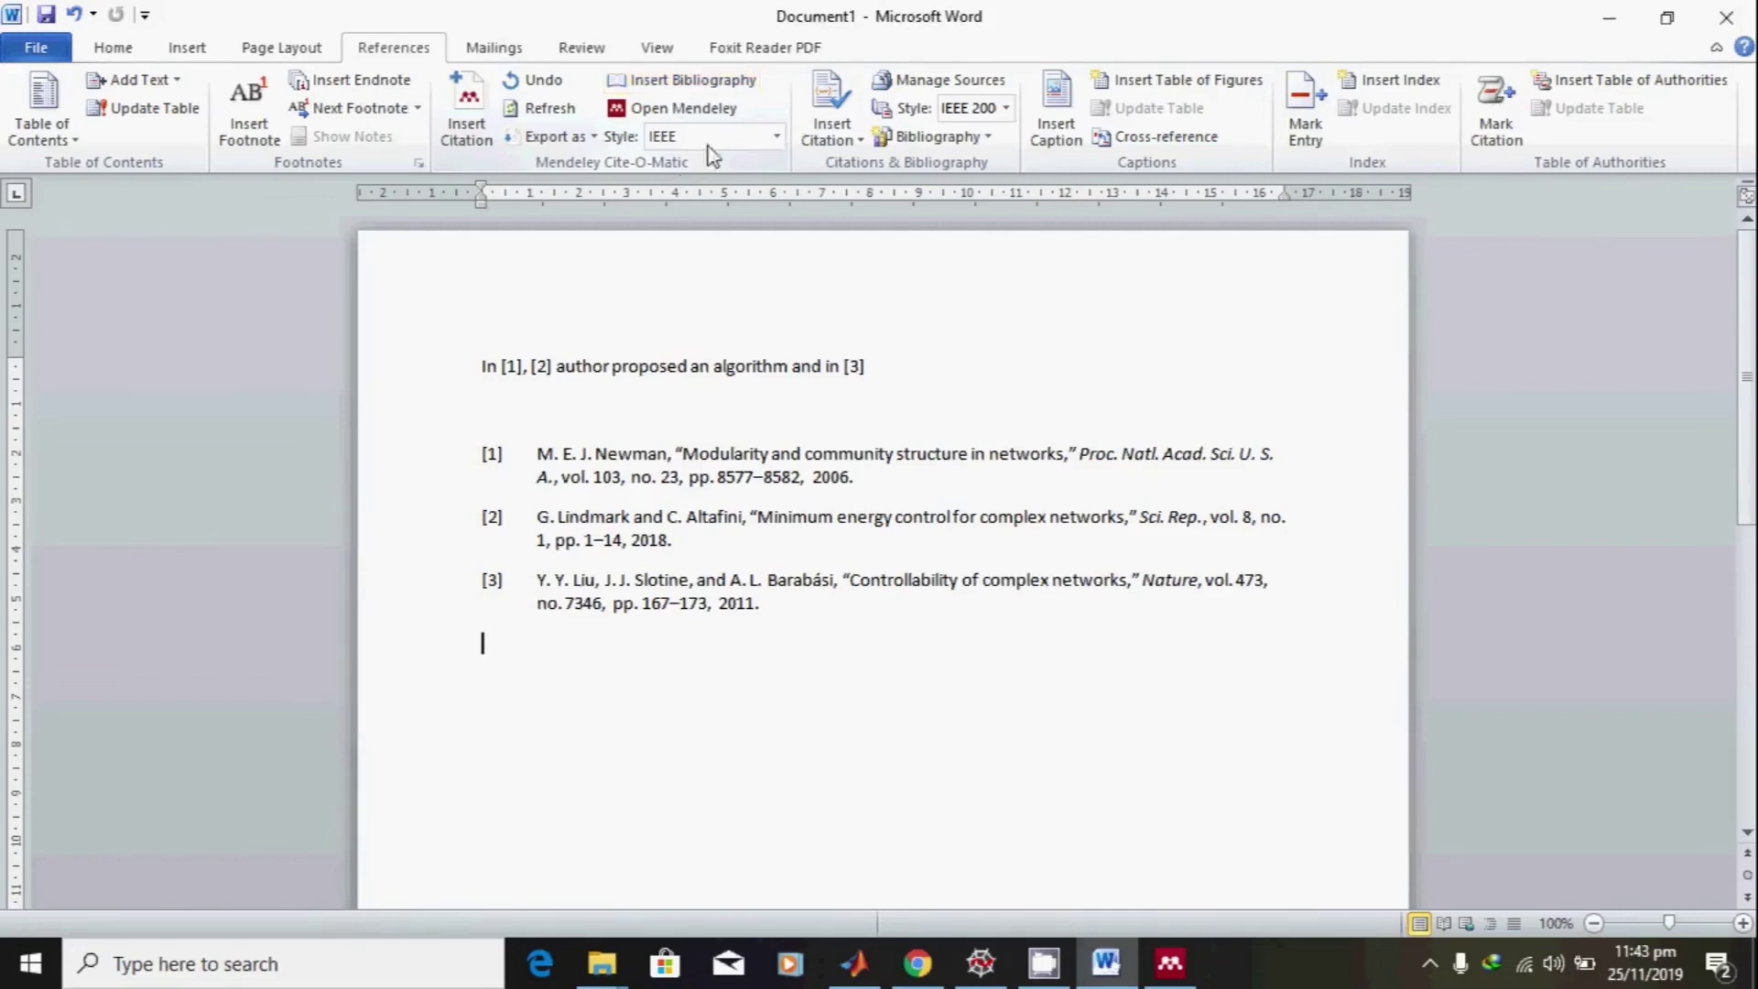
Try the American Medical Association style on the citations and bibliography, and switch the style to Nature.
{"action": "left_click", "coordinate": [776, 135]}
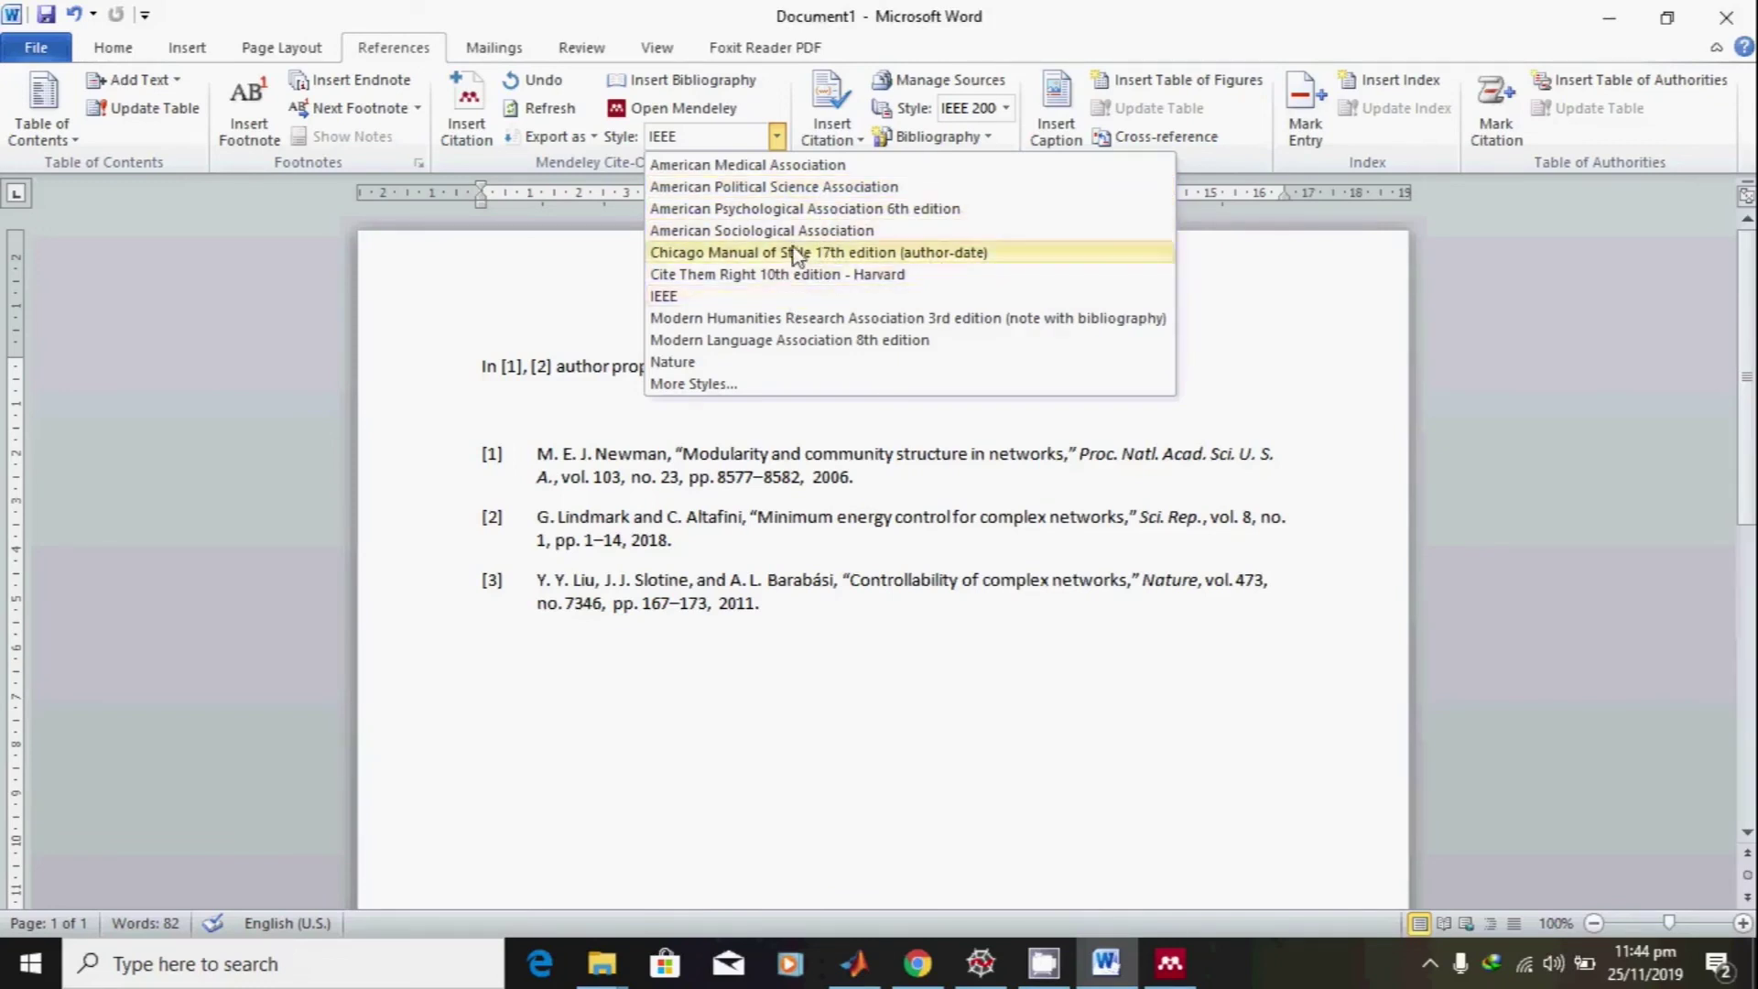
{"action": "left_click", "coordinate": [805, 169]}
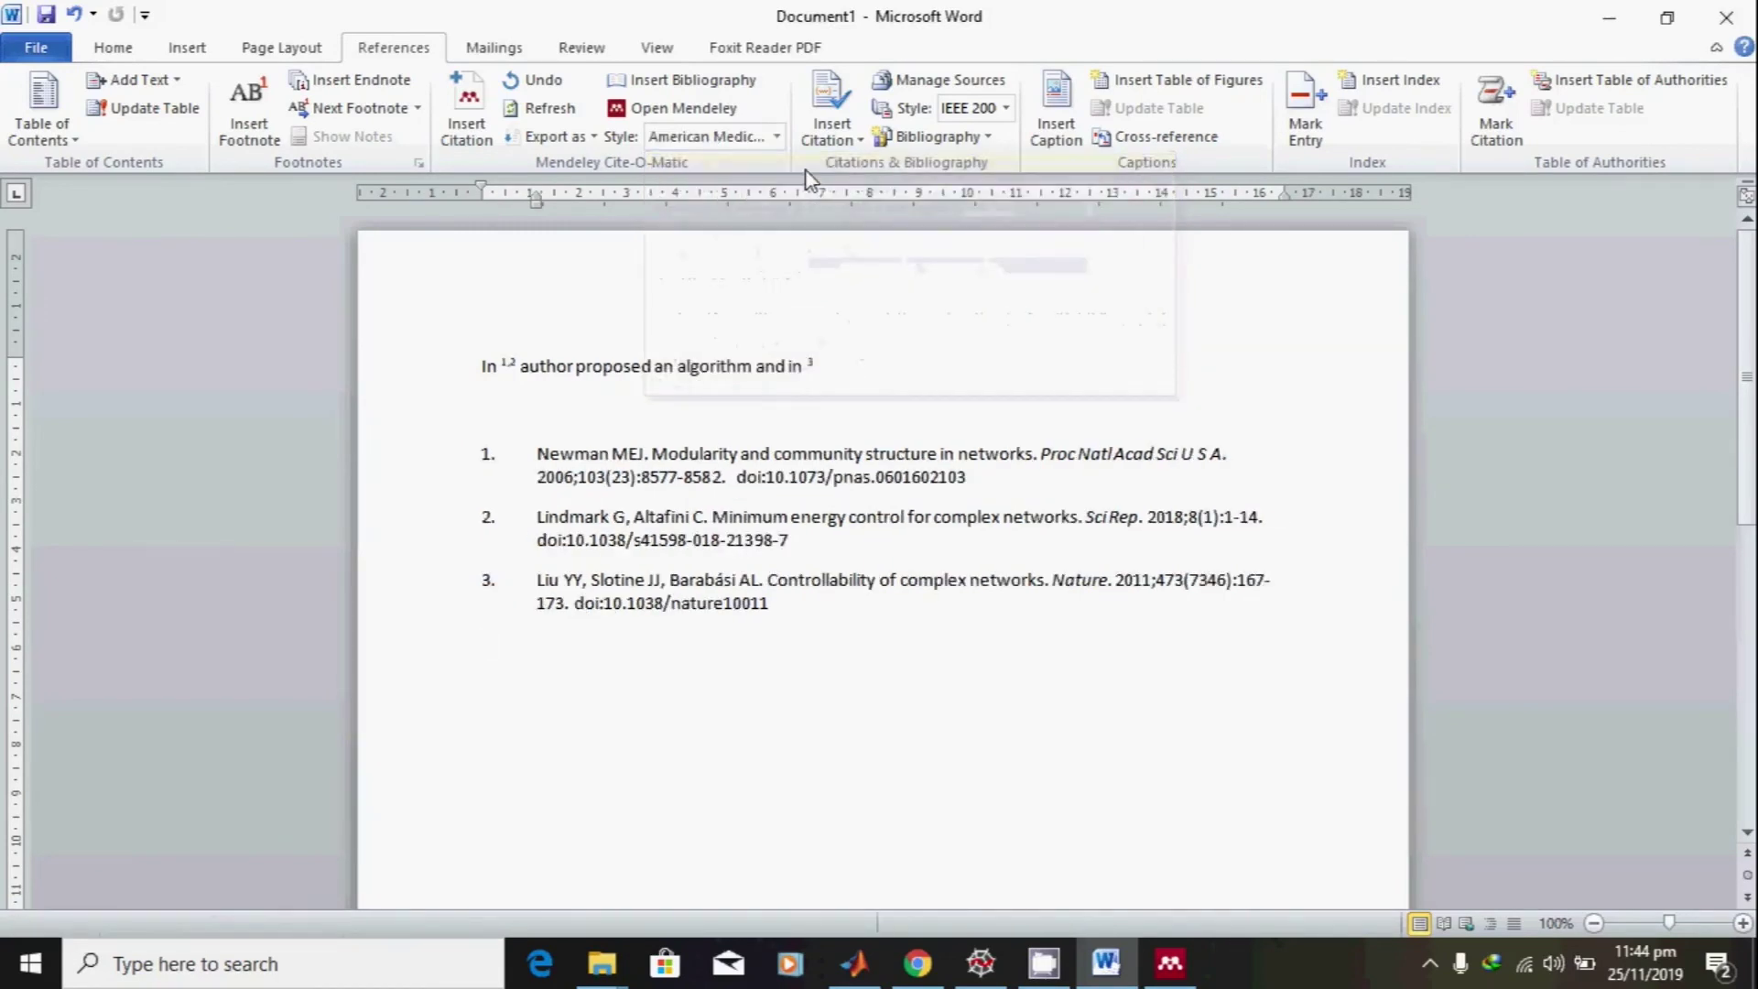
{"action": "left_click", "coordinate": [777, 137]}
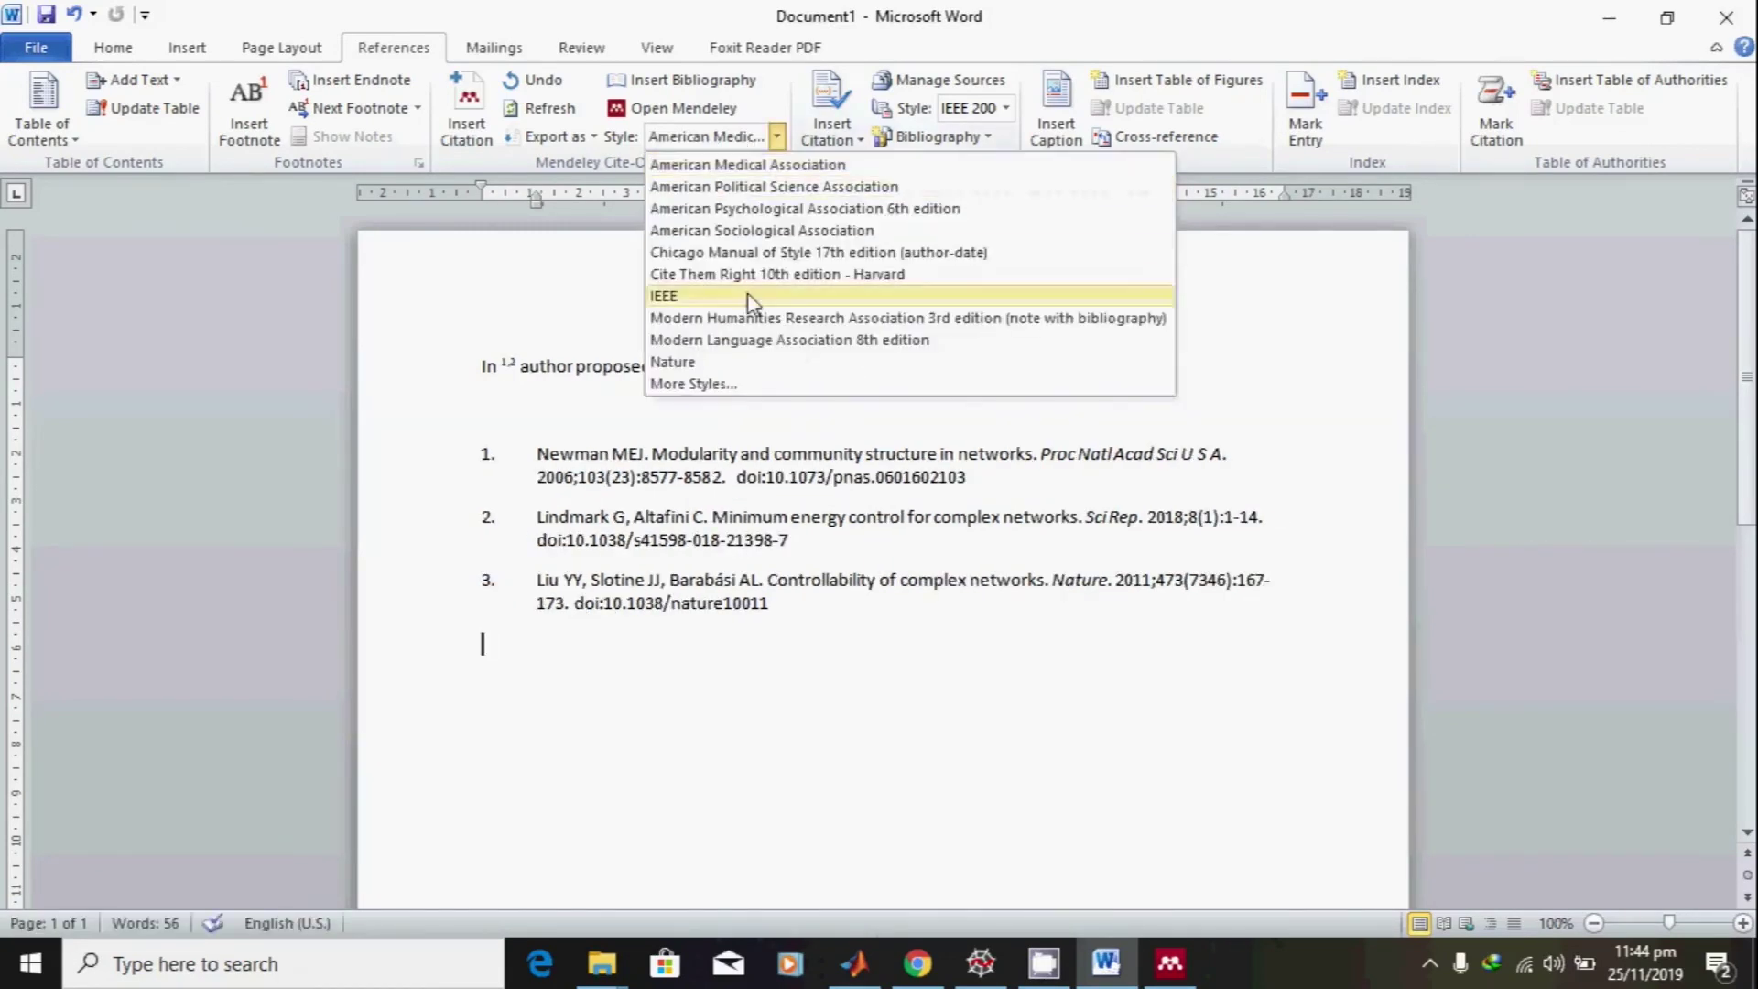
{"action": "left_click", "coordinate": [737, 363]}
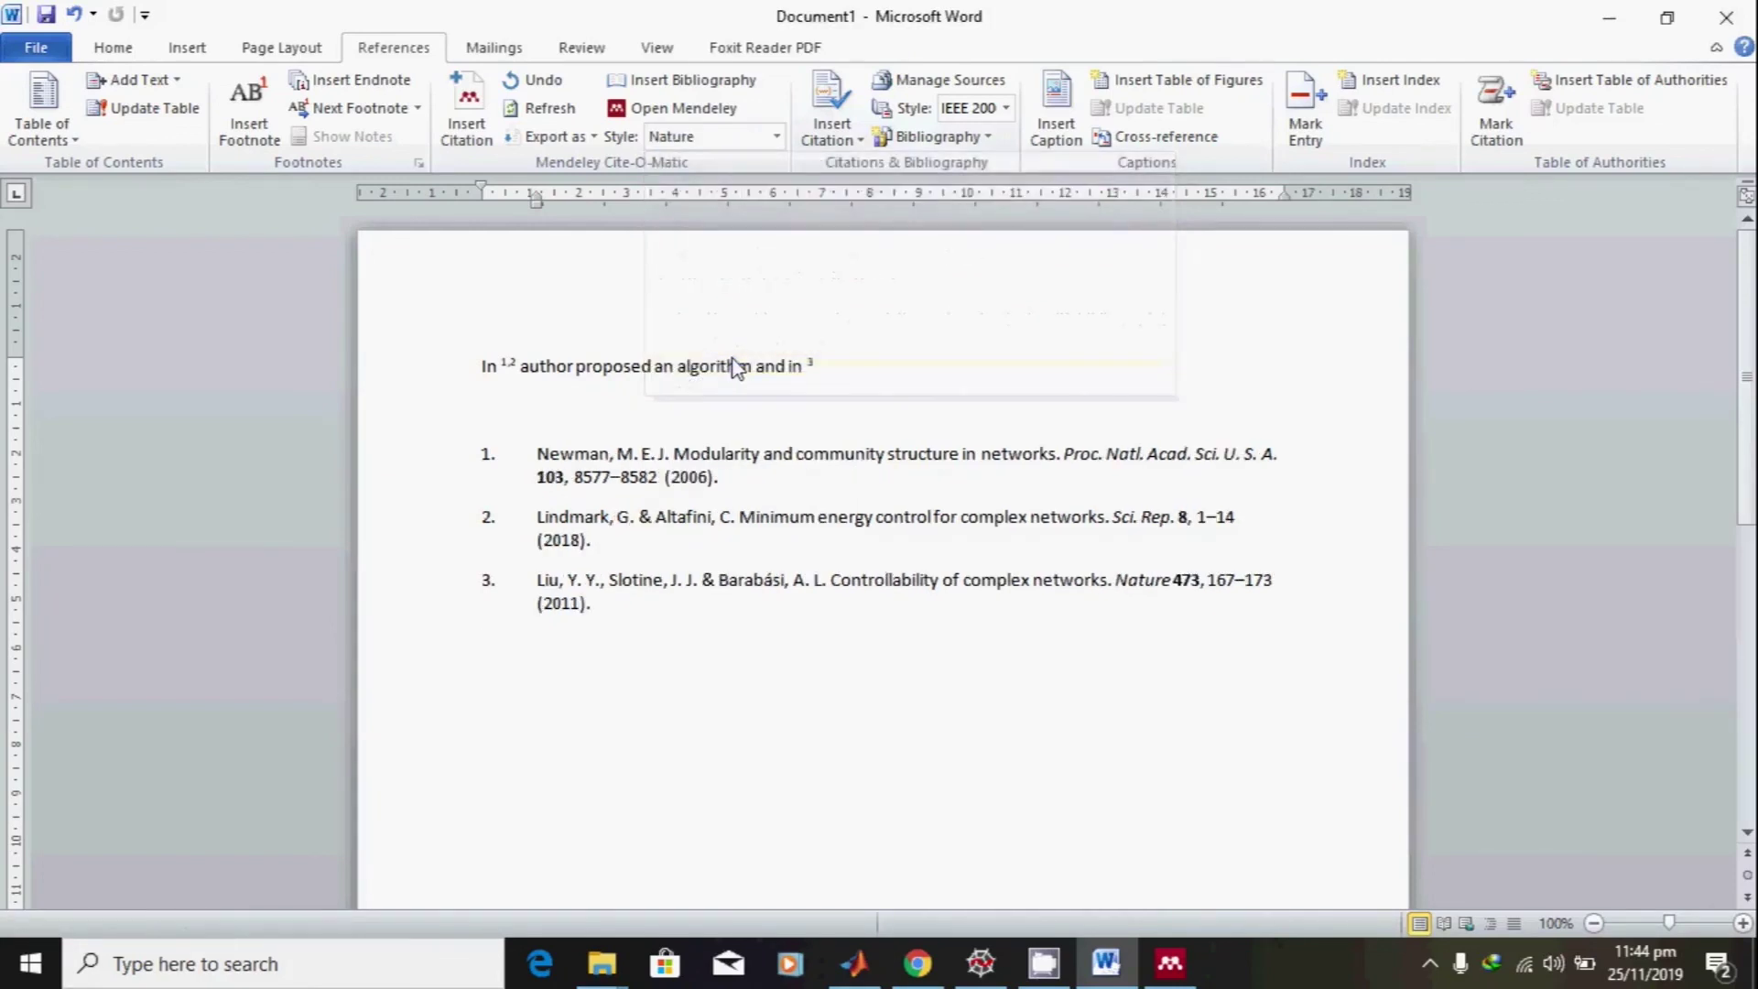